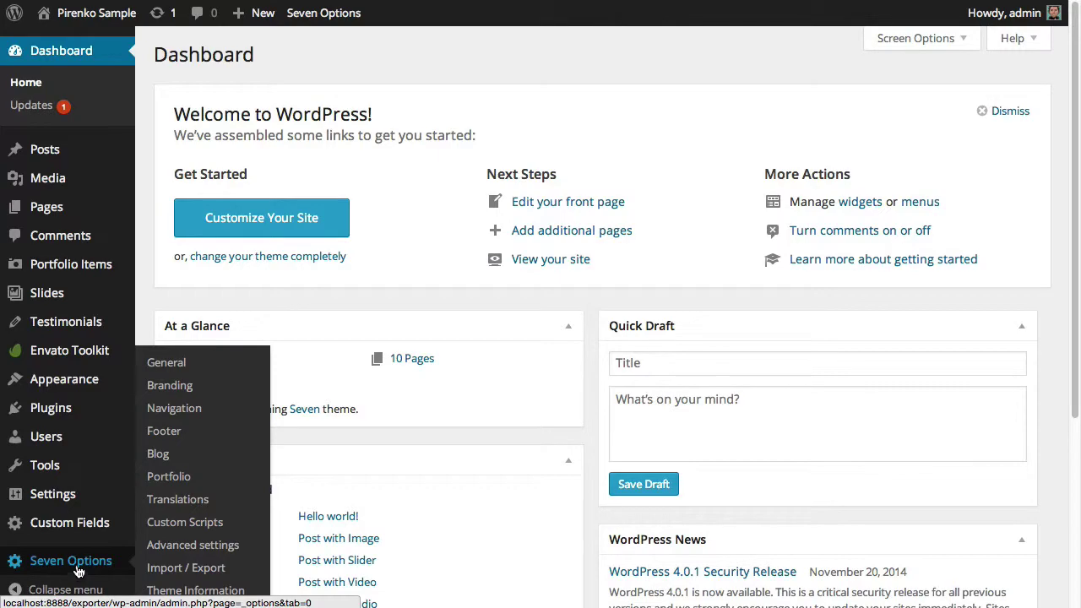
- Open the General section of the Seven theme options and review the responsive layout, retina images and maximum content width settings
{"action": "left_click", "coordinate": [71, 560]}
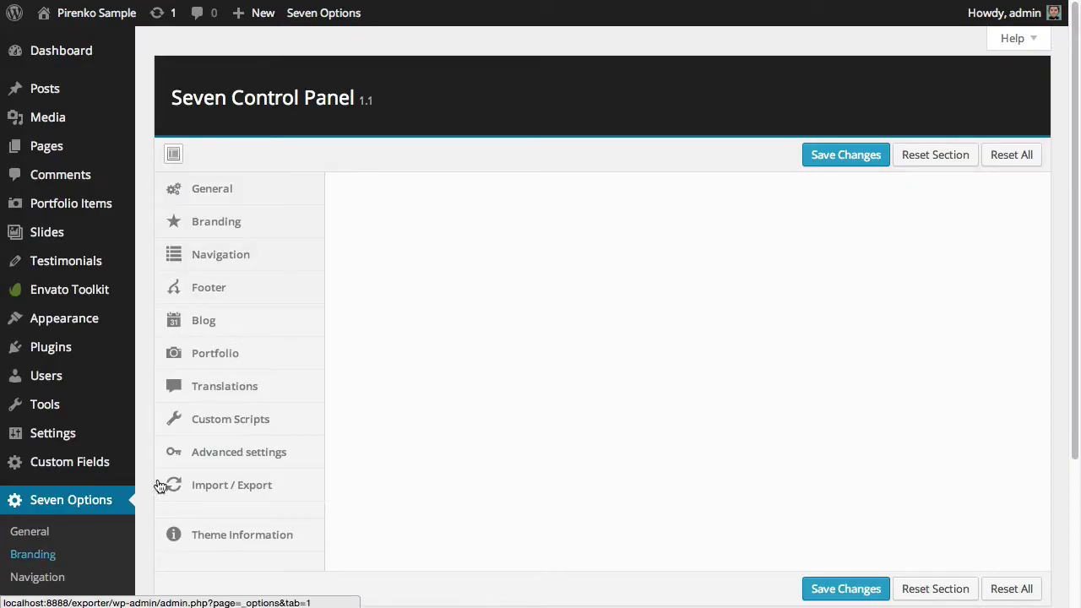
{"action": "left_click", "coordinate": [300, 191]}
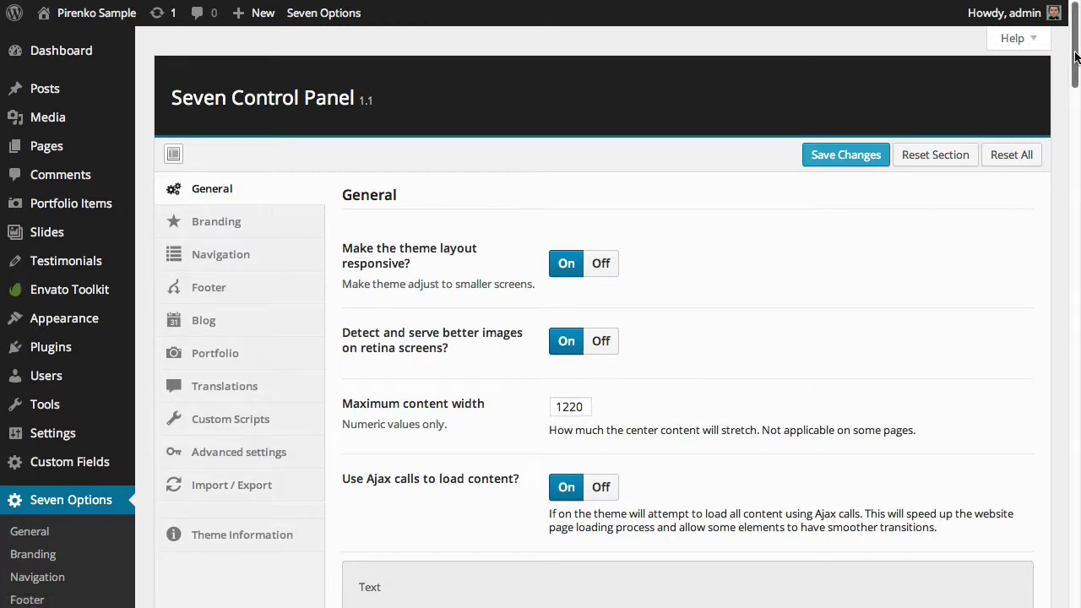
{"action": "left_click_drag", "start_coordinate": [1076, 57], "coordinate": [1077, 73]}
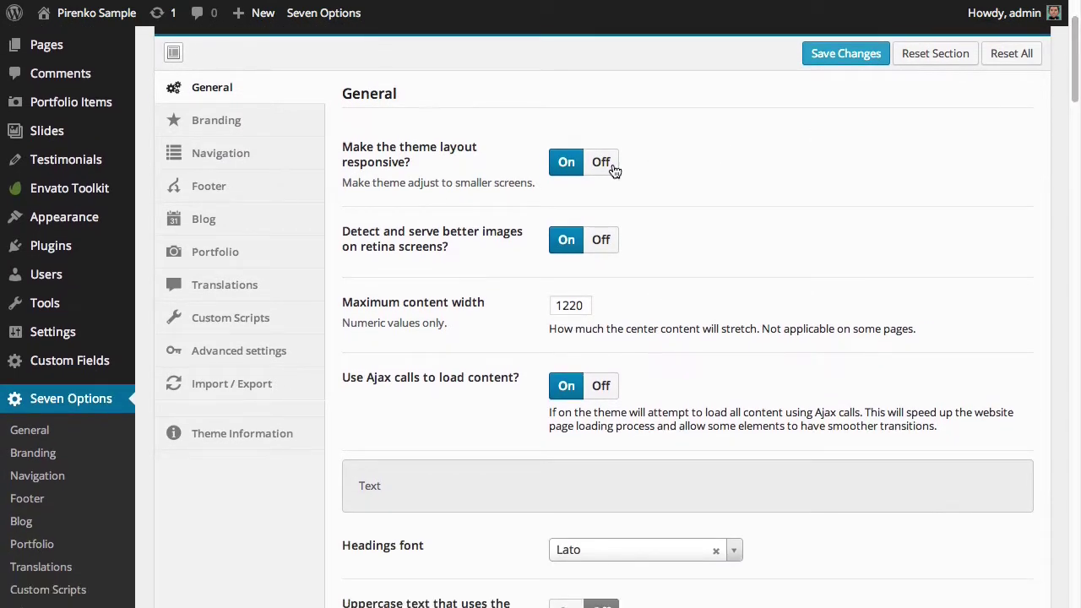
{"action": "scroll", "coordinate": [726, 189], "scroll_direction": "down", "scroll_amount": 1}
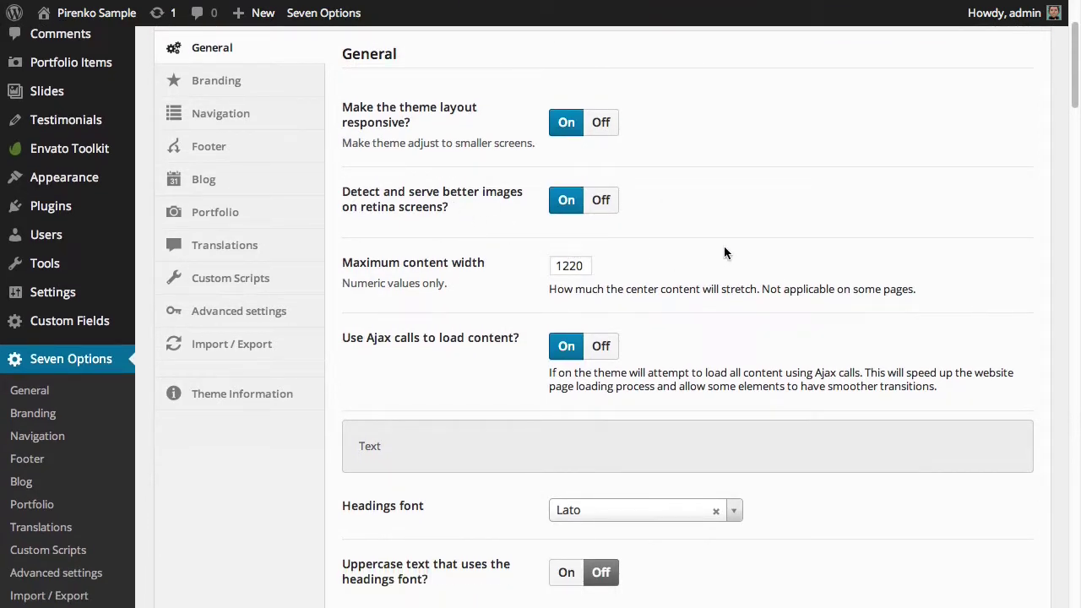
{"action": "scroll", "coordinate": [724, 251], "scroll_direction": "down", "scroll_amount": 1}
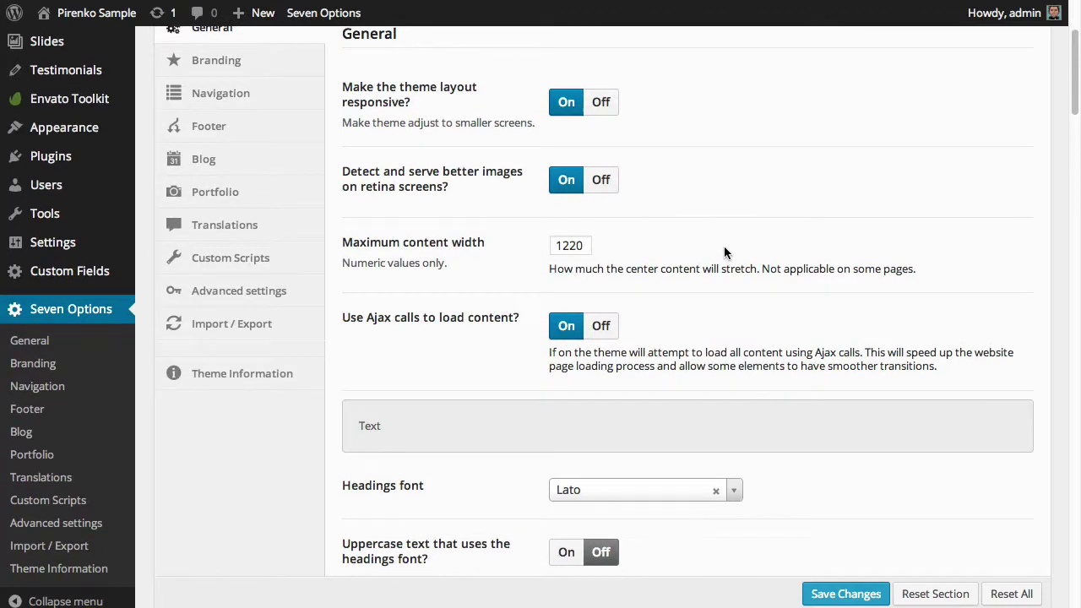
{"action": "scroll", "coordinate": [725, 251], "scroll_direction": "down", "scroll_amount": 1}
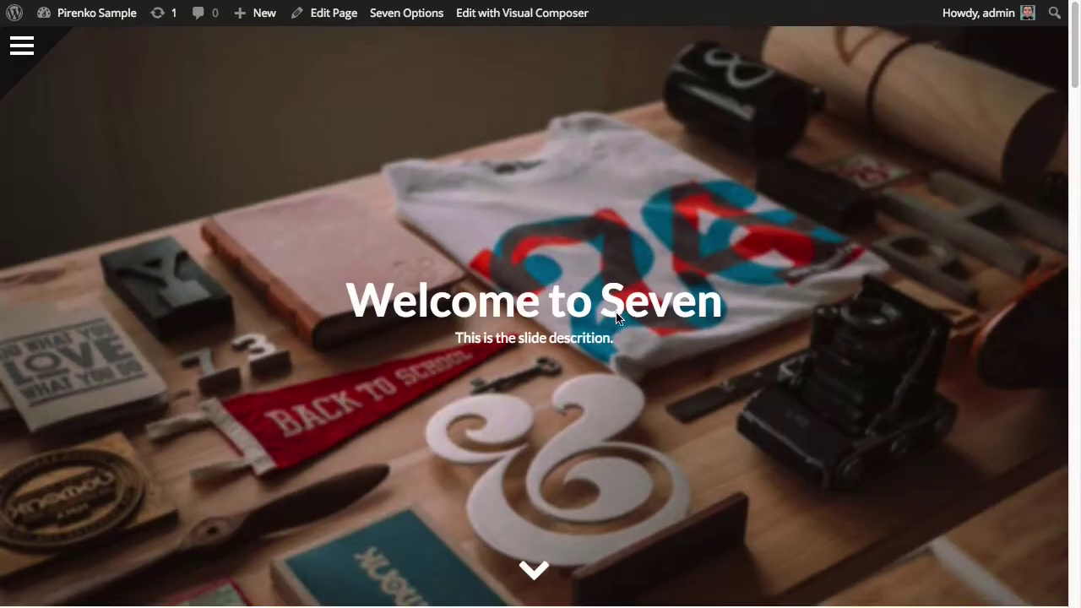
- Look over the site's front page to examine how wide the centre content stretches
{"action": "scroll", "coordinate": [616, 313], "scroll_direction": "down", "scroll_amount": 10}
{"action": "scroll", "coordinate": [616, 316], "scroll_direction": "up", "scroll_amount": 3}
{"action": "scroll", "coordinate": [616, 316], "scroll_direction": "up", "scroll_amount": 1}
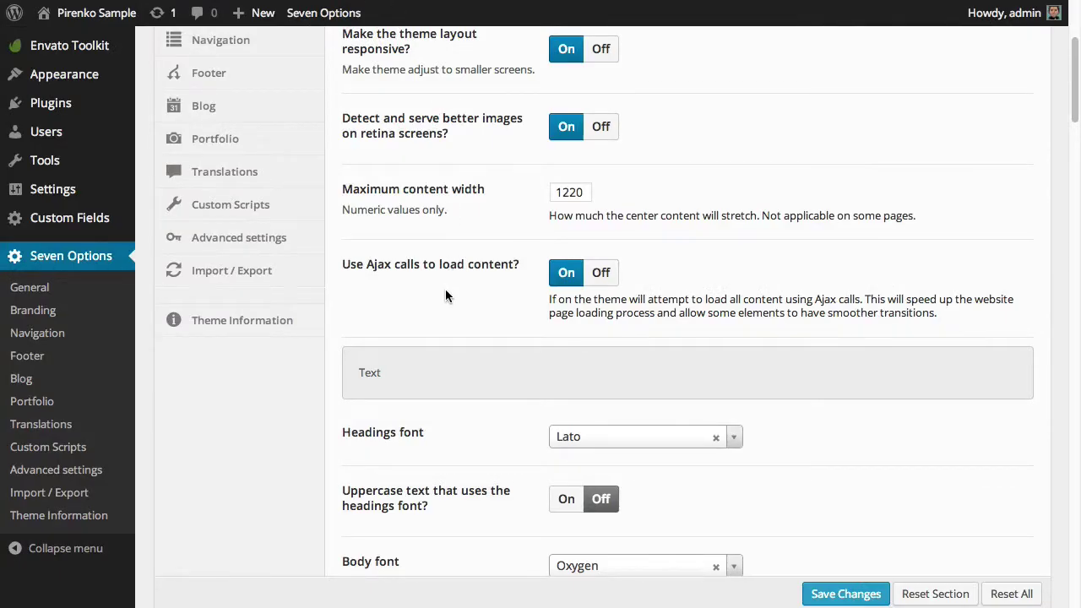
- Review the option for loading content with Ajax calls in the General settings
{"action": "scroll", "coordinate": [445, 289], "scroll_direction": "down", "scroll_amount": 1}
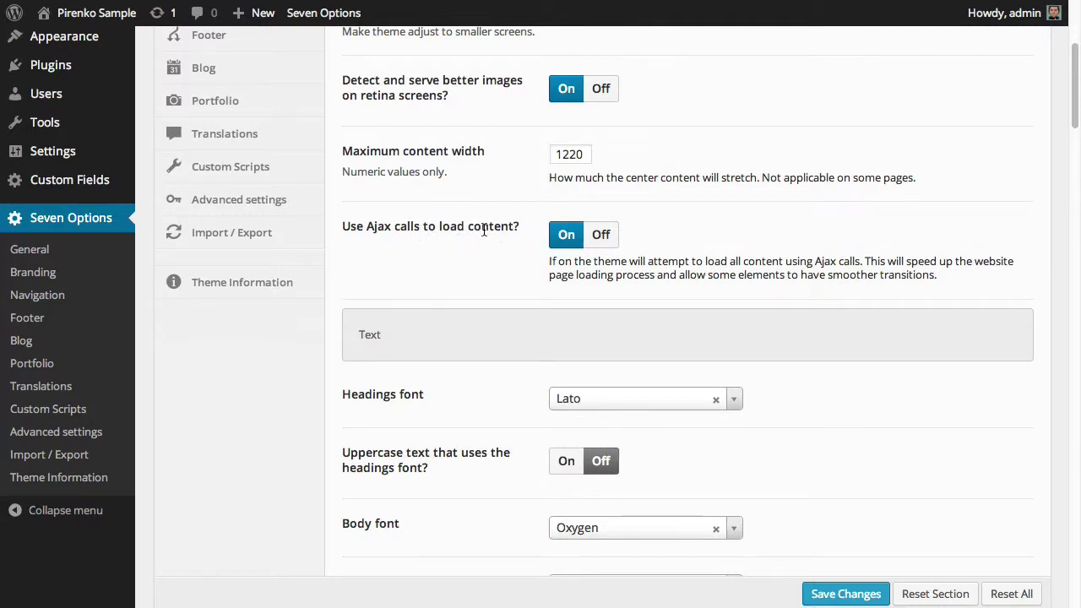
{"action": "scroll", "coordinate": [483, 230], "scroll_direction": "down", "scroll_amount": 1}
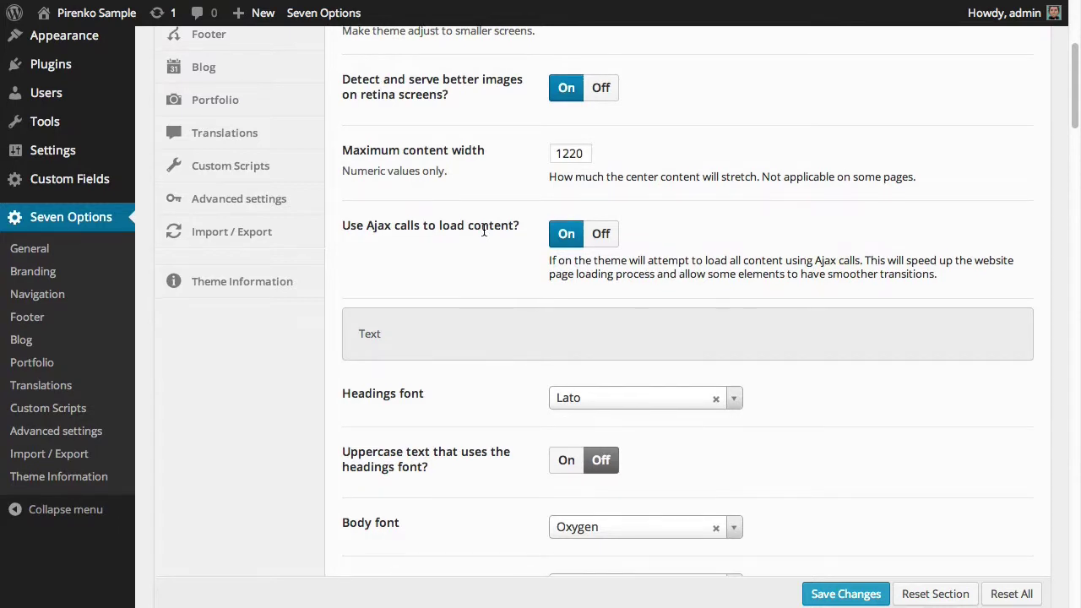
{"action": "scroll", "coordinate": [483, 231], "scroll_direction": "down", "scroll_amount": 1}
{"action": "scroll", "coordinate": [515, 203], "scroll_direction": "down", "scroll_amount": 1}
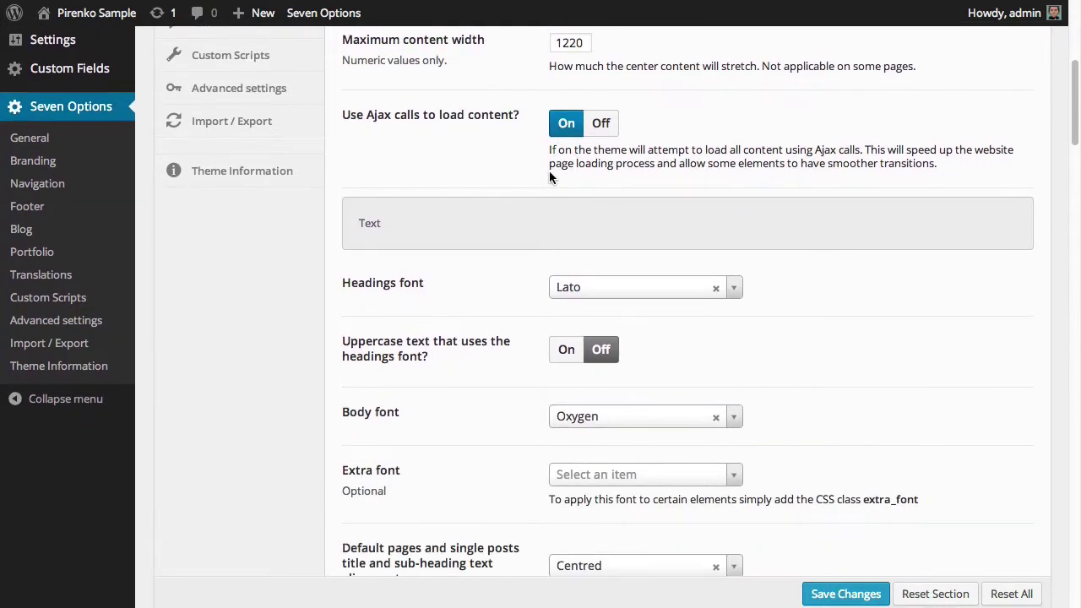
{"action": "scroll", "coordinate": [543, 170], "scroll_direction": "up", "scroll_amount": 1}
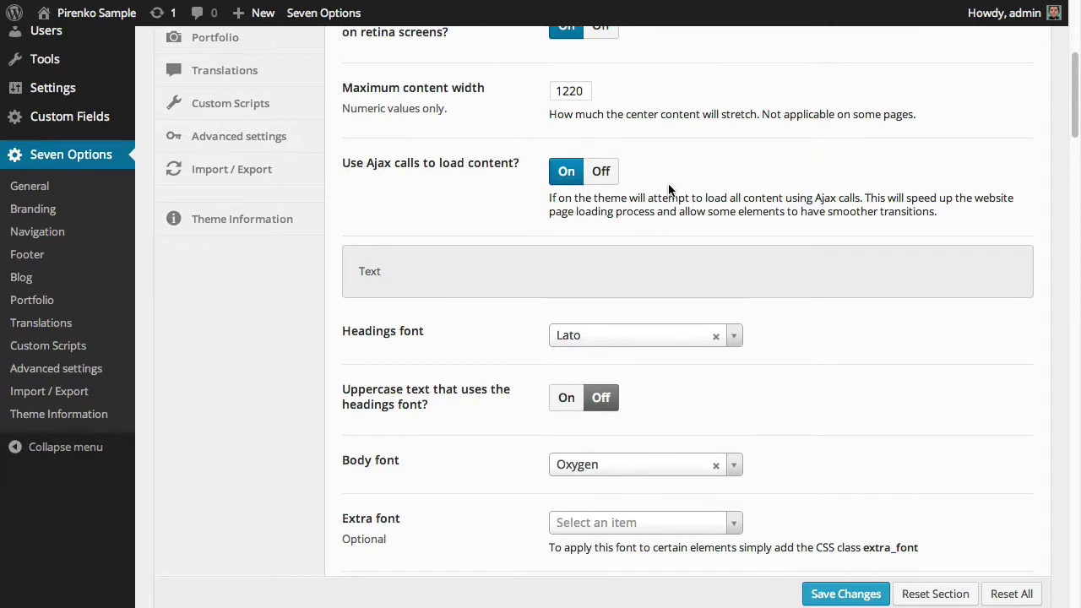
- Review the Text settings for headings, body and extra fonts, the extra_font CSS class, and title alignment and font faces
{"action": "scroll", "coordinate": [514, 168], "scroll_direction": "down", "scroll_amount": 3}
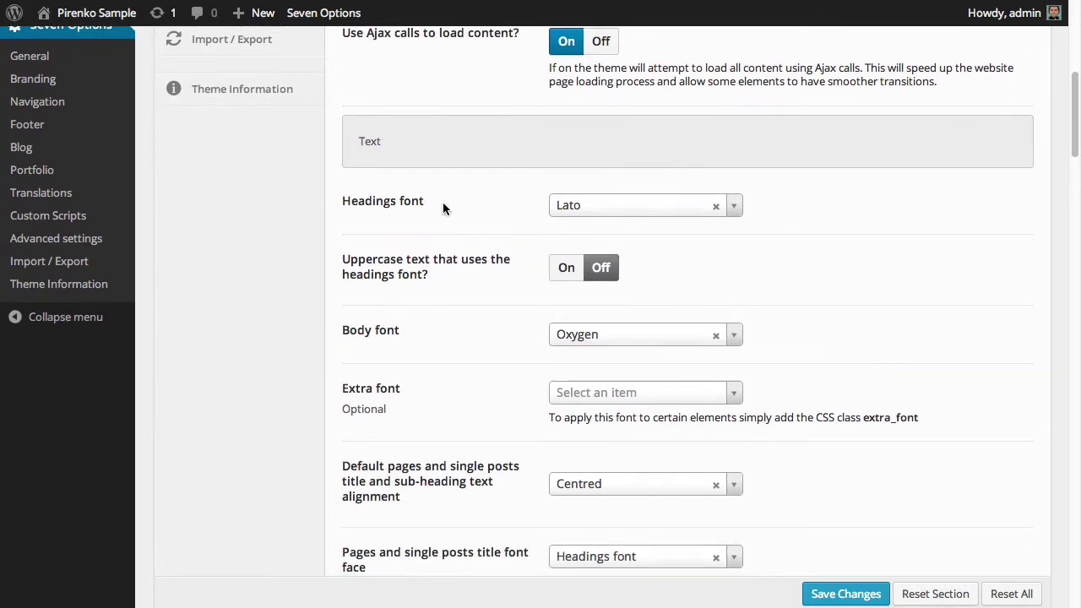
{"action": "scroll", "coordinate": [443, 202], "scroll_direction": "down", "scroll_amount": 2}
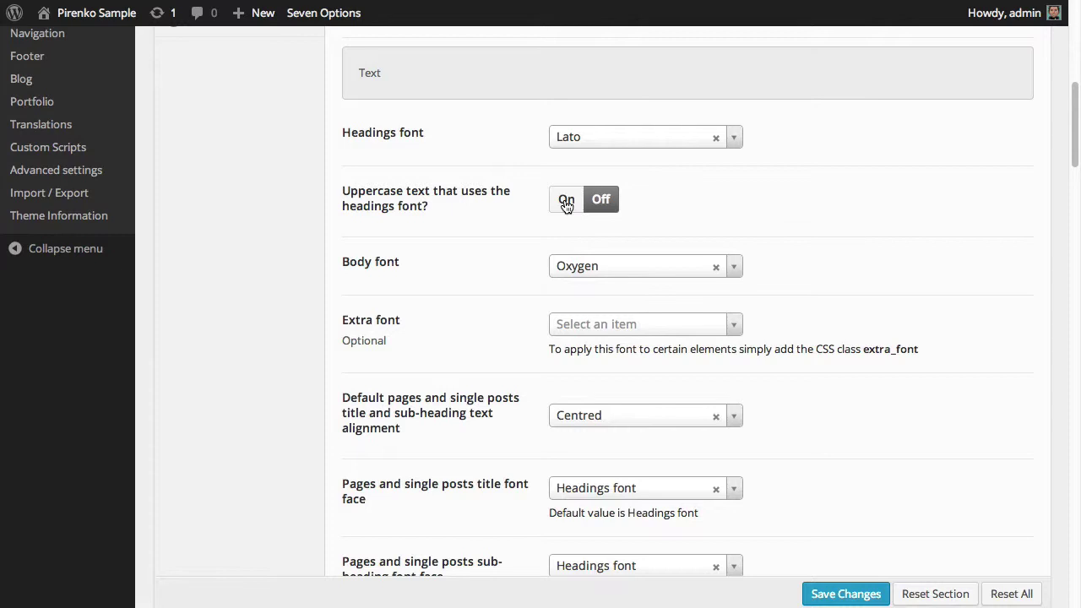
{"action": "scroll", "coordinate": [402, 313], "scroll_direction": "down", "scroll_amount": 2}
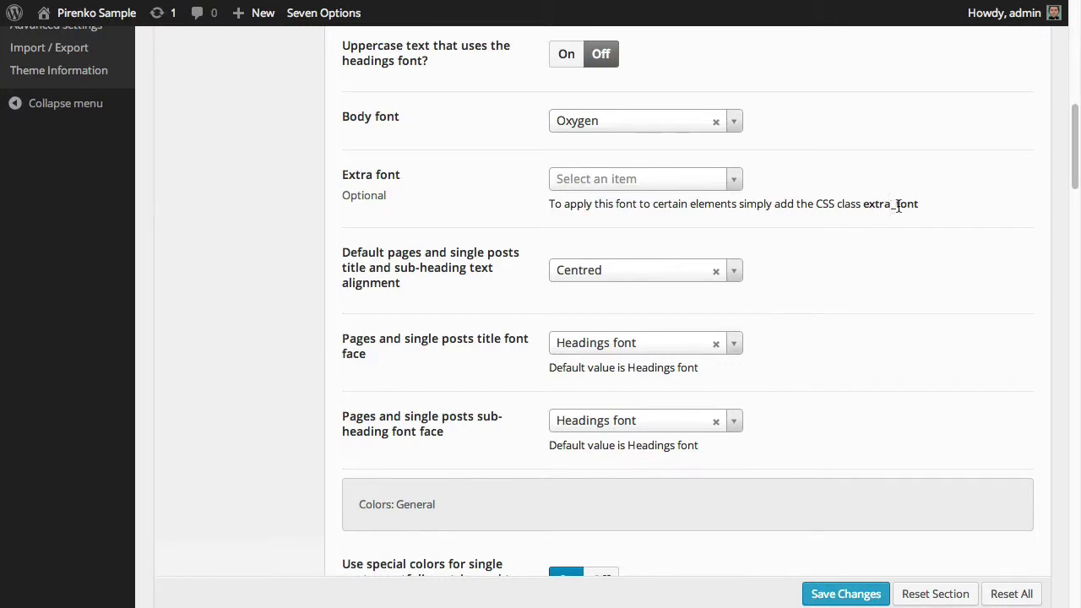
{"action": "left_click_drag", "start_coordinate": [917, 204], "coordinate": [861, 204]}
{"action": "left_click", "coordinate": [882, 211]}
{"action": "scroll", "coordinate": [415, 184], "scroll_direction": "down", "scroll_amount": 1}
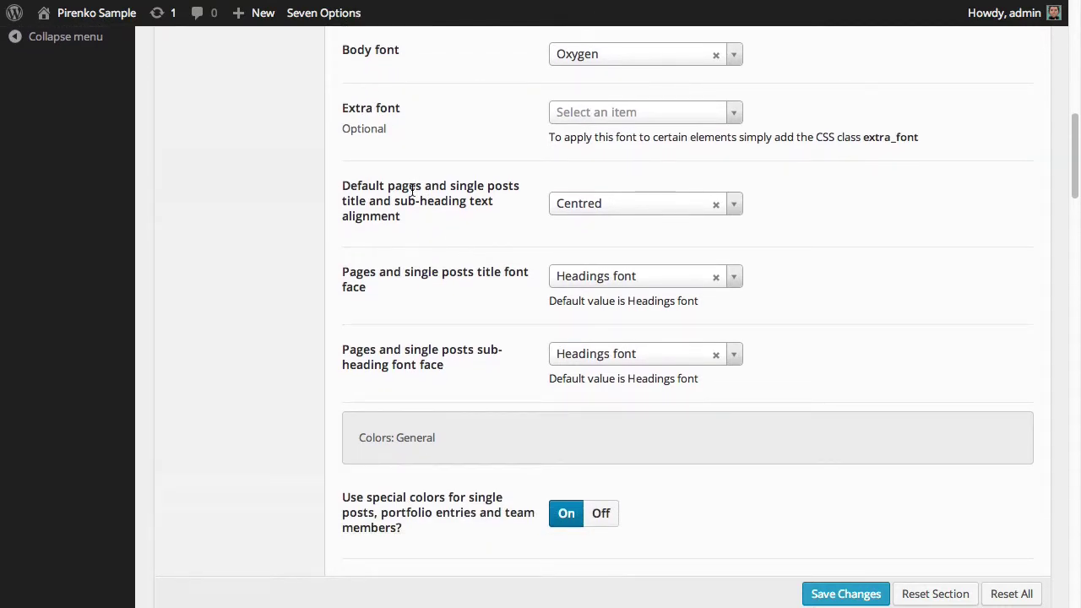
{"action": "scroll", "coordinate": [428, 276], "scroll_direction": "down", "scroll_amount": 1}
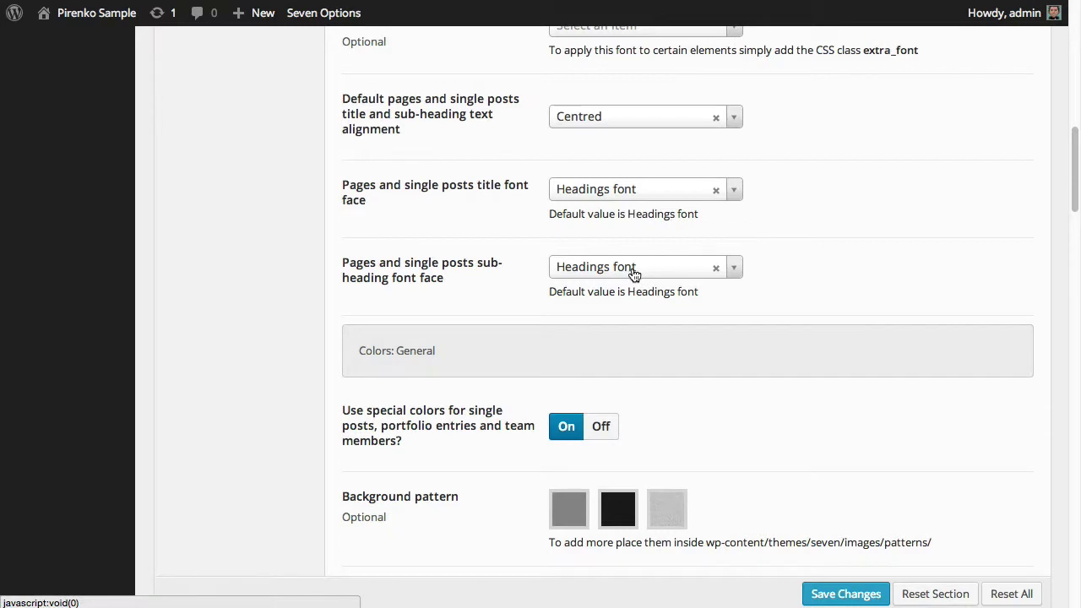
- Examine the general color settings, from special colors and background pattern through text colors to thumbnail rollover colors and opacities
{"action": "scroll", "coordinate": [634, 271], "scroll_direction": "down", "scroll_amount": 5}
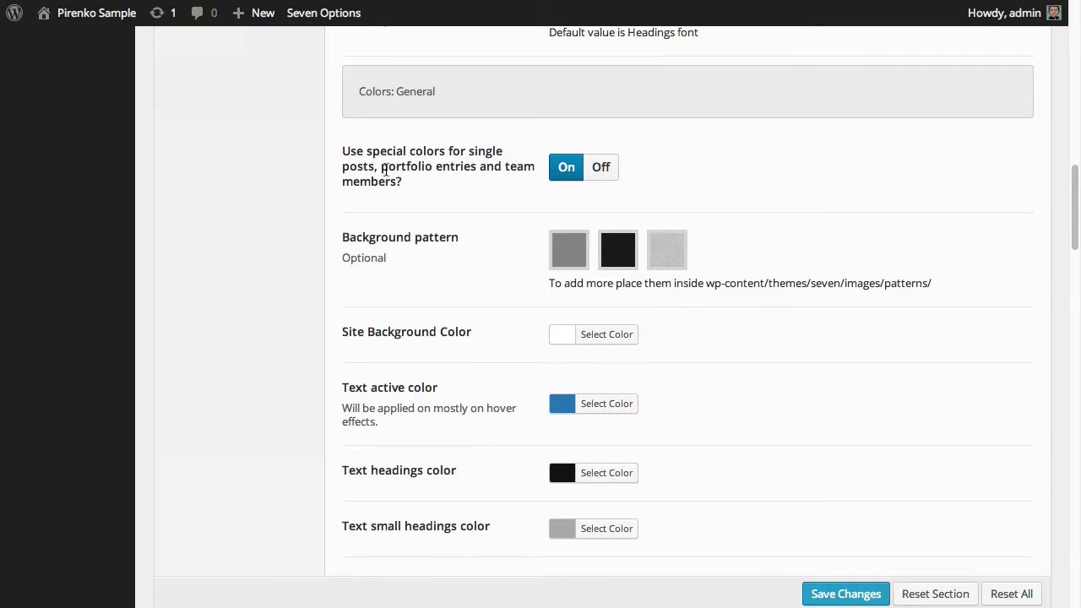
{"action": "scroll", "coordinate": [385, 166], "scroll_direction": "down", "scroll_amount": 2}
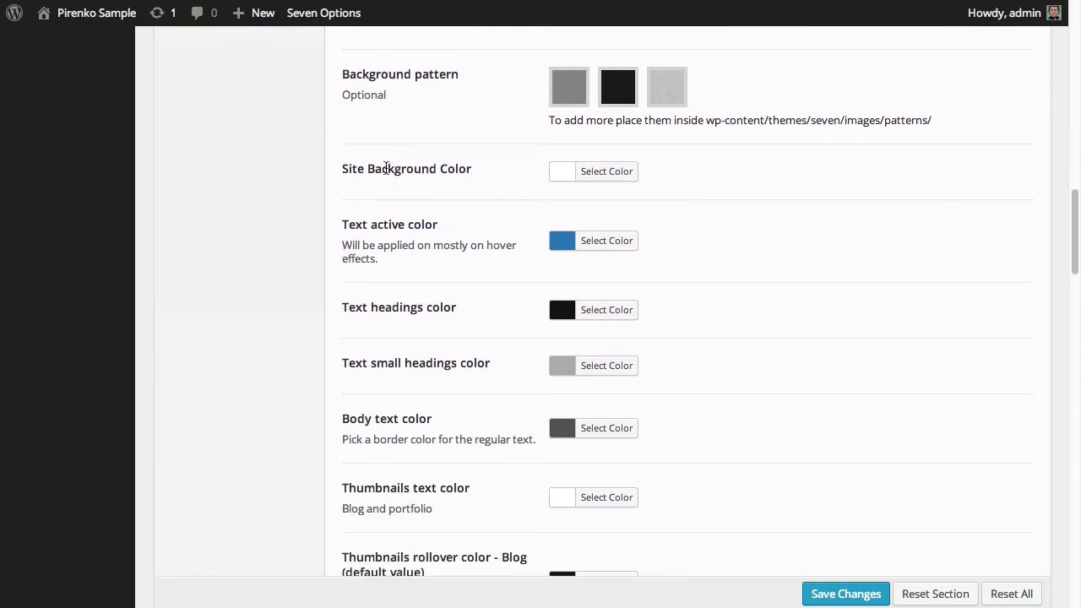
{"action": "scroll", "coordinate": [385, 167], "scroll_direction": "down", "scroll_amount": 1}
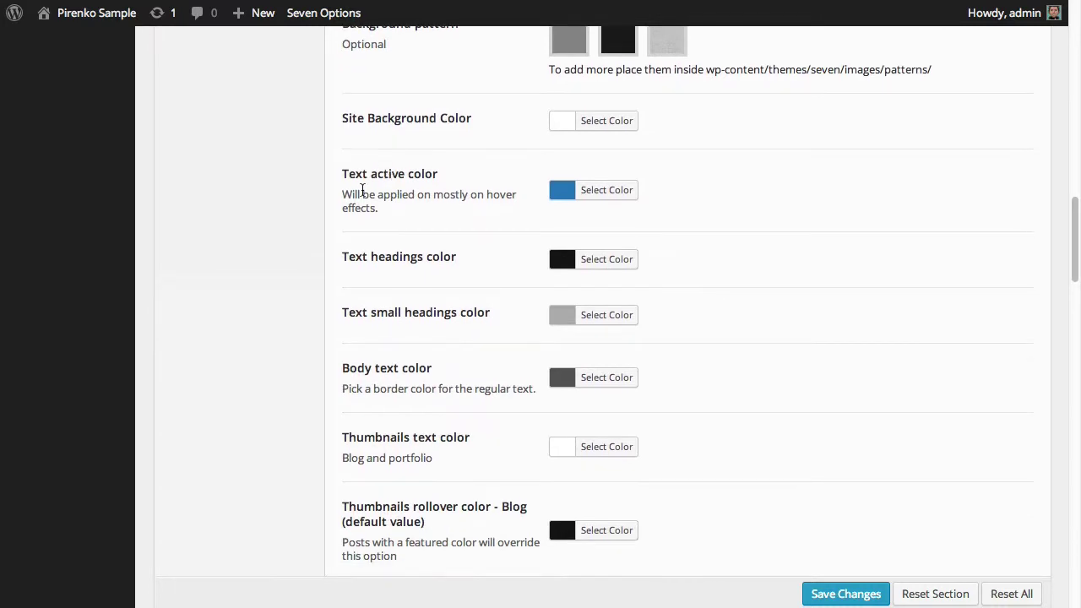
{"action": "scroll", "coordinate": [726, 335], "scroll_direction": "down", "scroll_amount": 1}
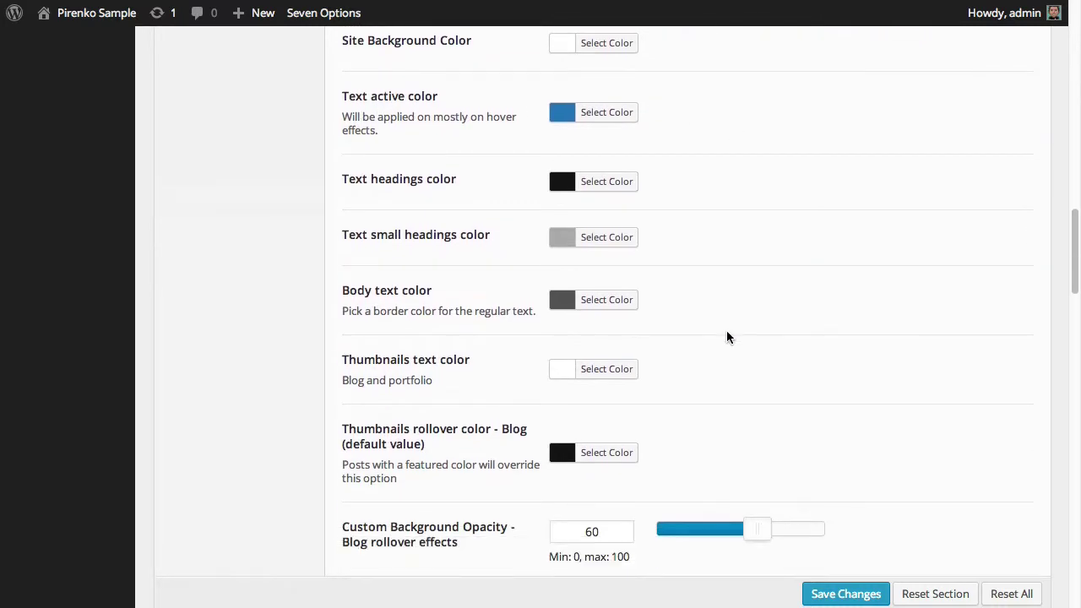
{"action": "scroll", "coordinate": [720, 325], "scroll_direction": "down", "scroll_amount": 1}
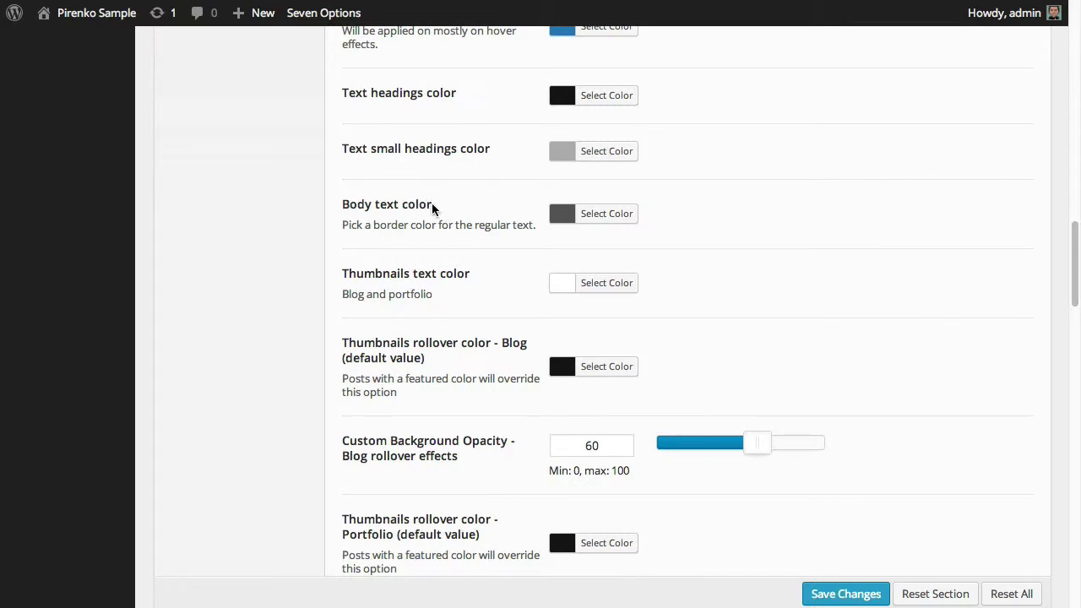
{"action": "scroll", "coordinate": [431, 207], "scroll_direction": "down", "scroll_amount": 1}
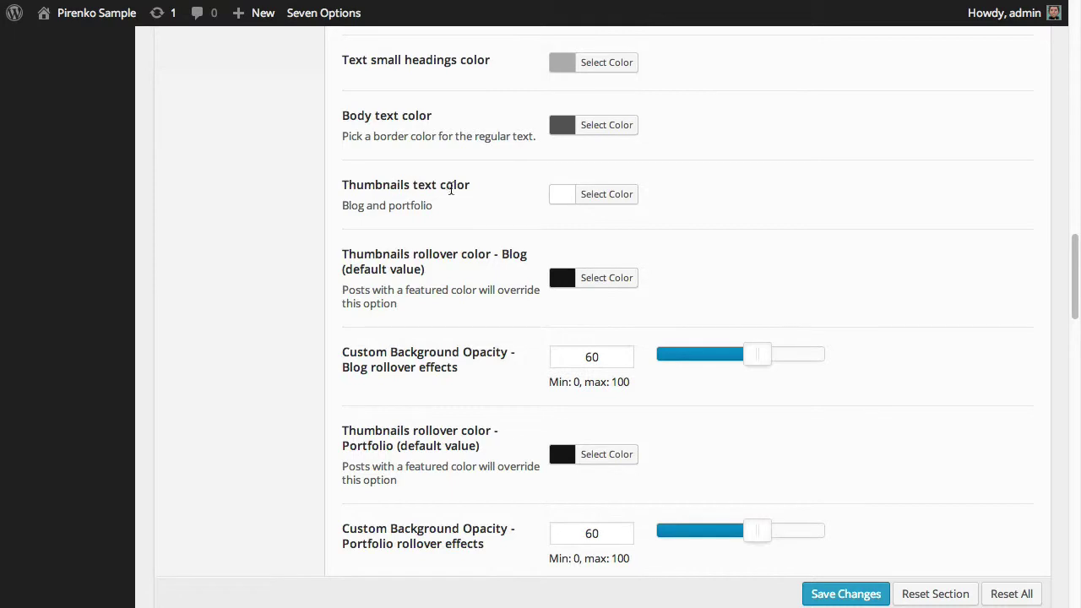
{"action": "scroll", "coordinate": [439, 195], "scroll_direction": "down", "scroll_amount": 1}
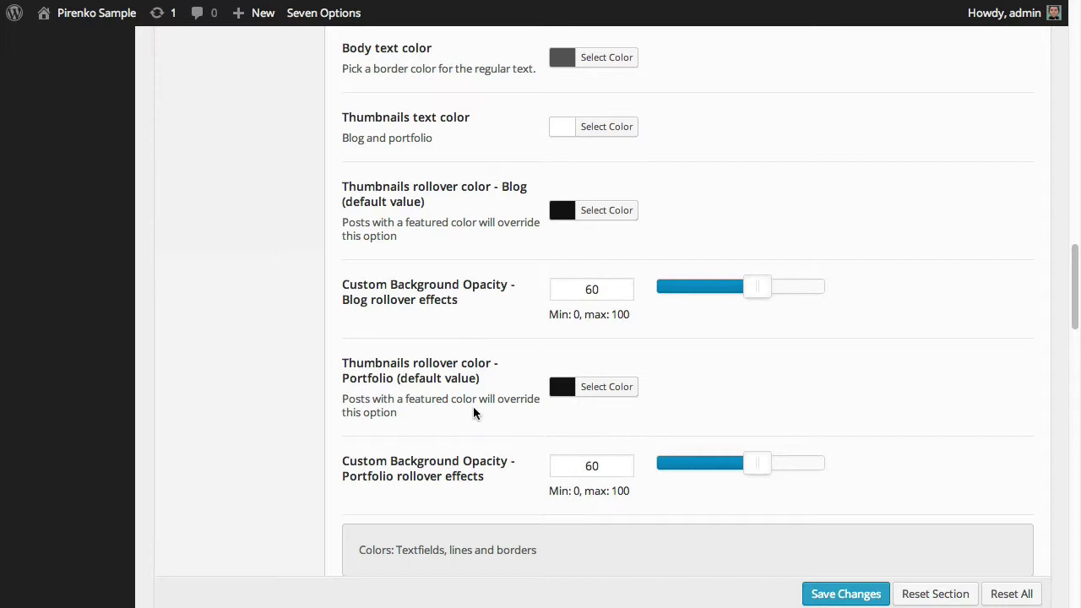
{"action": "scroll", "coordinate": [488, 378], "scroll_direction": "down", "scroll_amount": 1}
- Examine the color settings for lines, shadows, and textfield backgrounds and borders
{"action": "scroll", "coordinate": [490, 379], "scroll_direction": "down", "scroll_amount": 7}
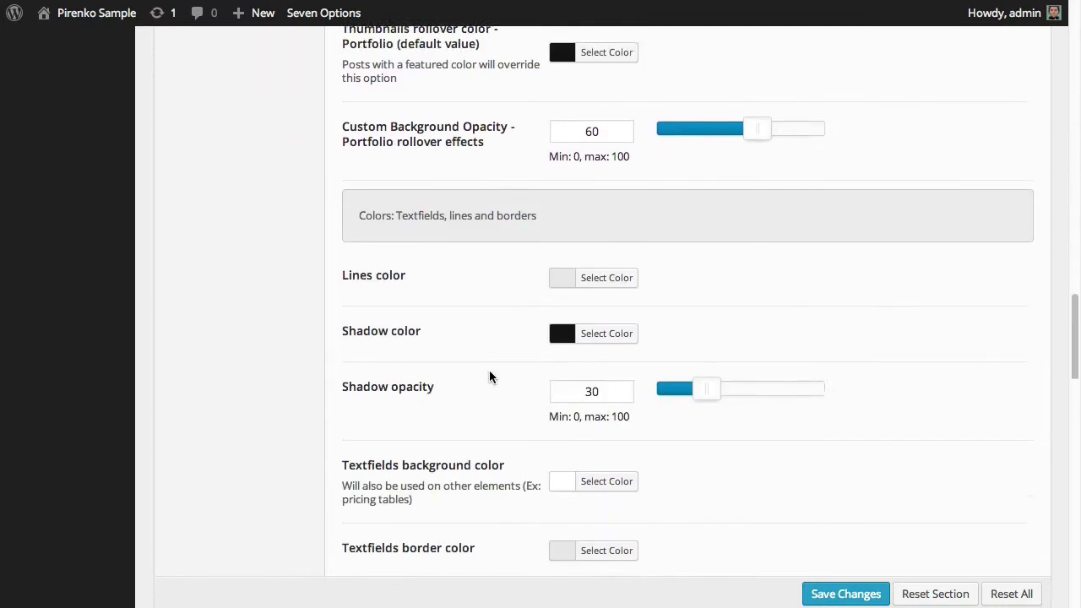
{"action": "scroll", "coordinate": [488, 373], "scroll_direction": "up", "scroll_amount": 2}
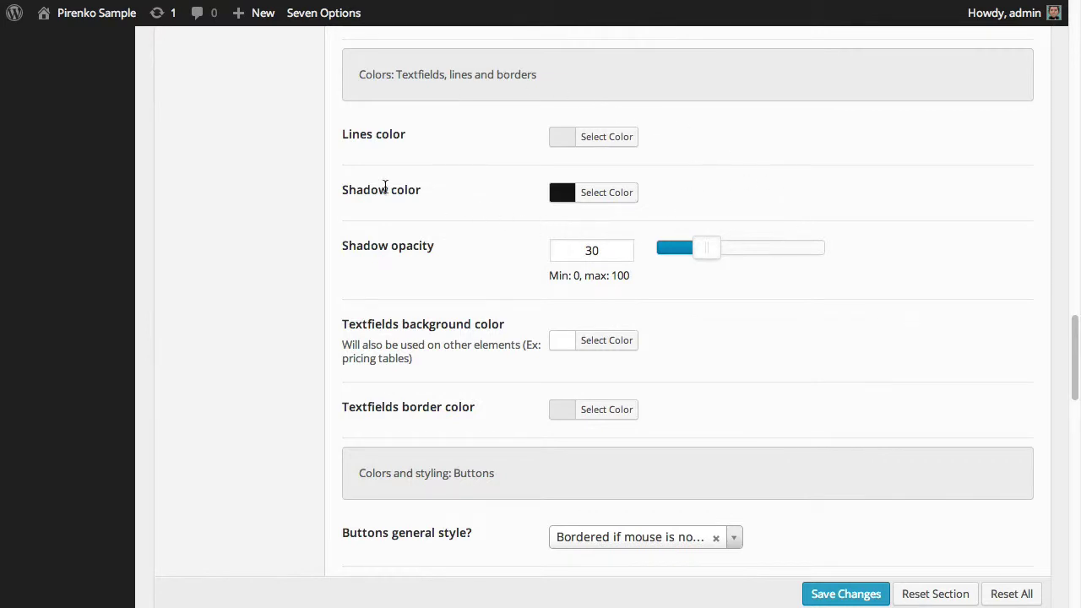
{"action": "scroll", "coordinate": [457, 287], "scroll_direction": "down", "scroll_amount": 1}
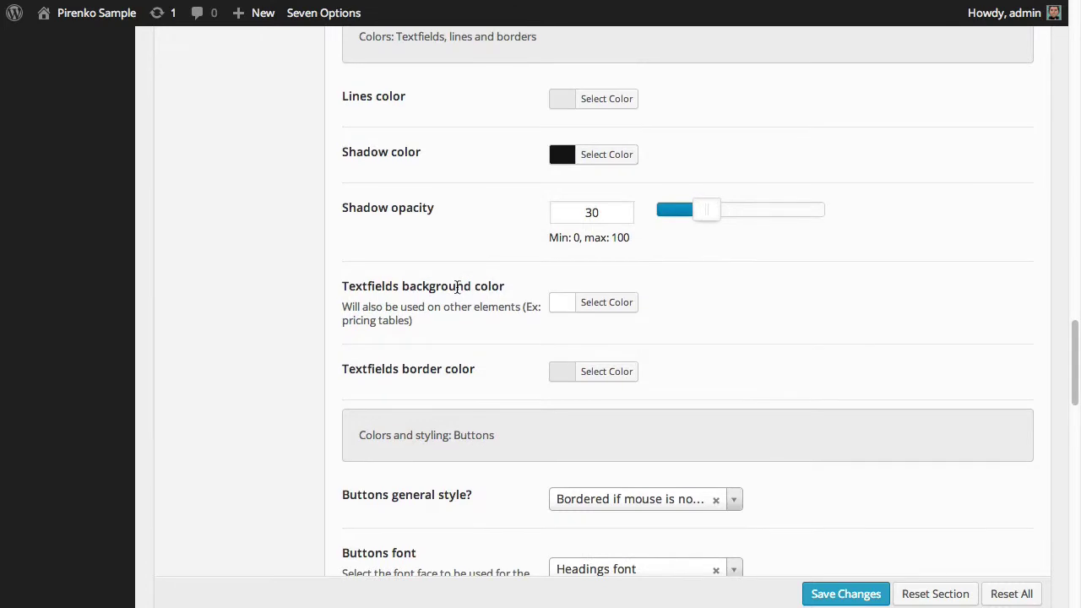
{"action": "scroll", "coordinate": [457, 287], "scroll_direction": "down", "scroll_amount": 1}
- Review the button styling settings, including the available general styles, font, uppercase text, border radius and colors
{"action": "scroll", "coordinate": [456, 291], "scroll_direction": "down", "scroll_amount": 3}
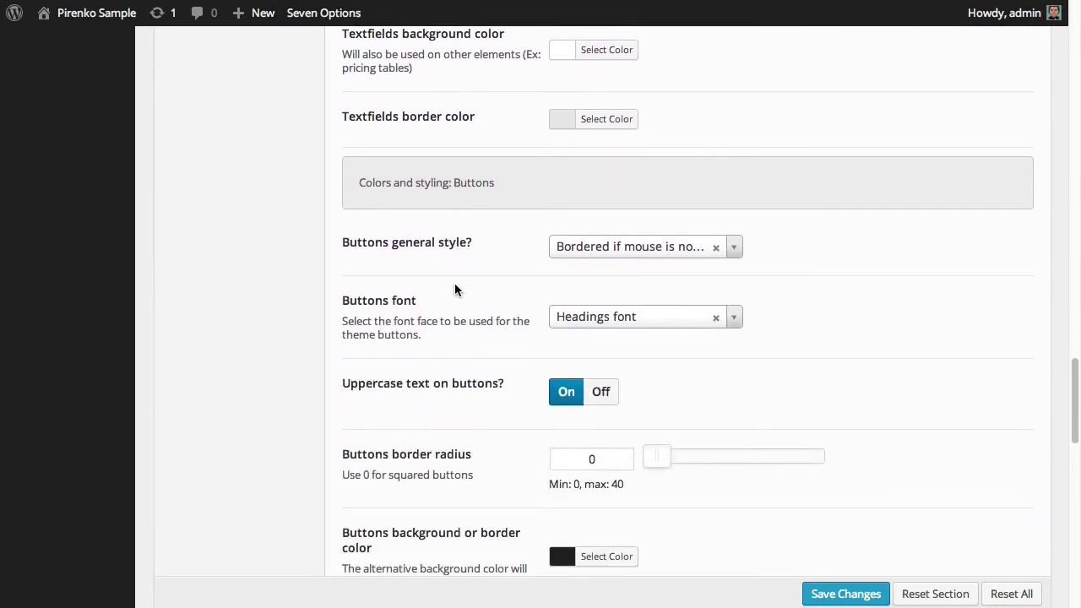
{"action": "scroll", "coordinate": [455, 287], "scroll_direction": "down", "scroll_amount": 1}
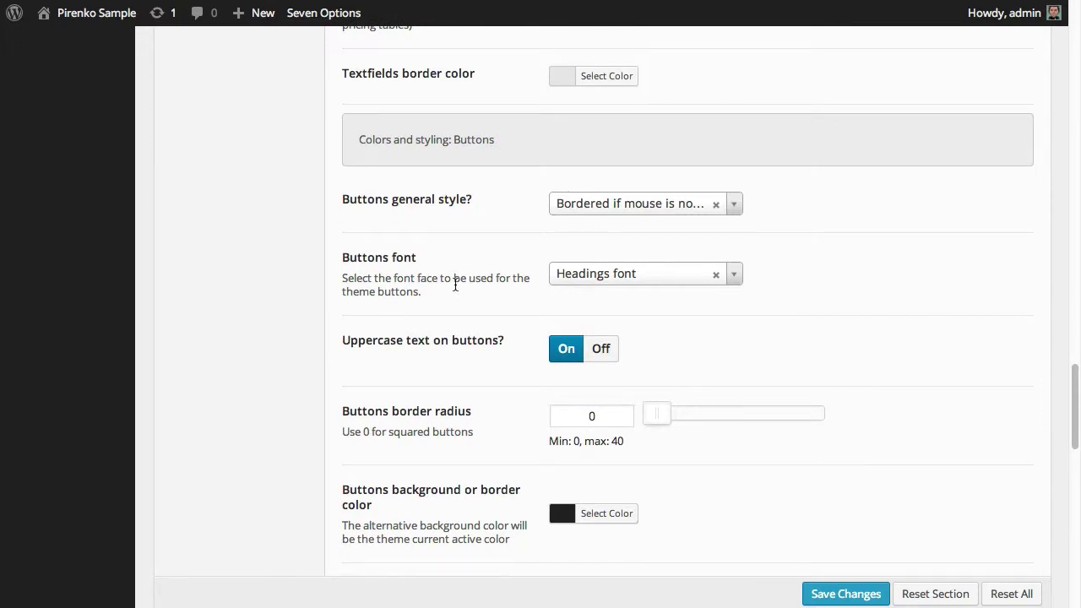
{"action": "left_click", "coordinate": [731, 205]}
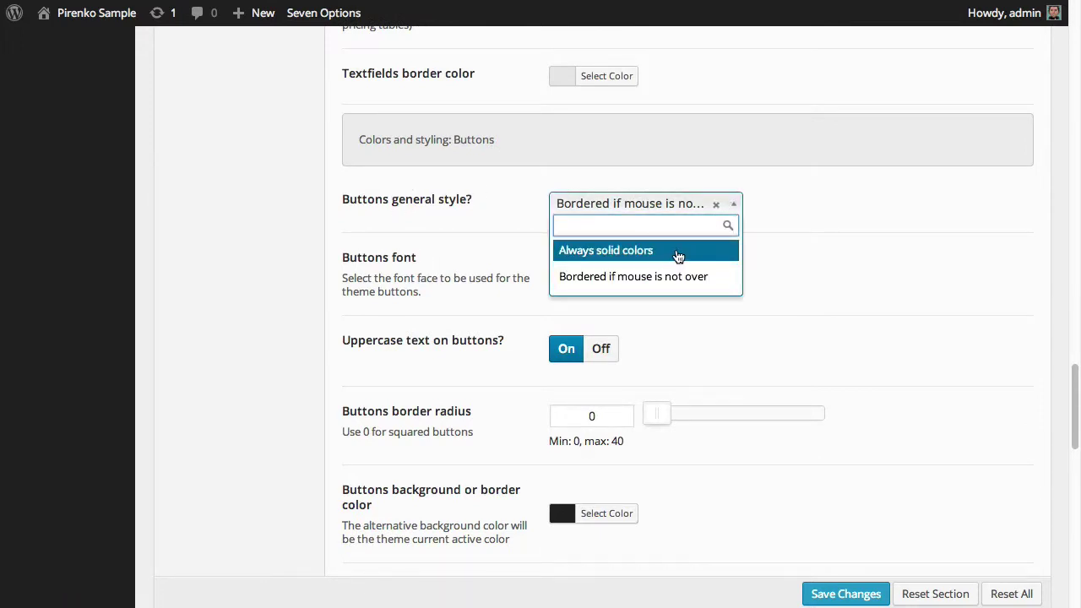
{"action": "left_click", "coordinate": [855, 209]}
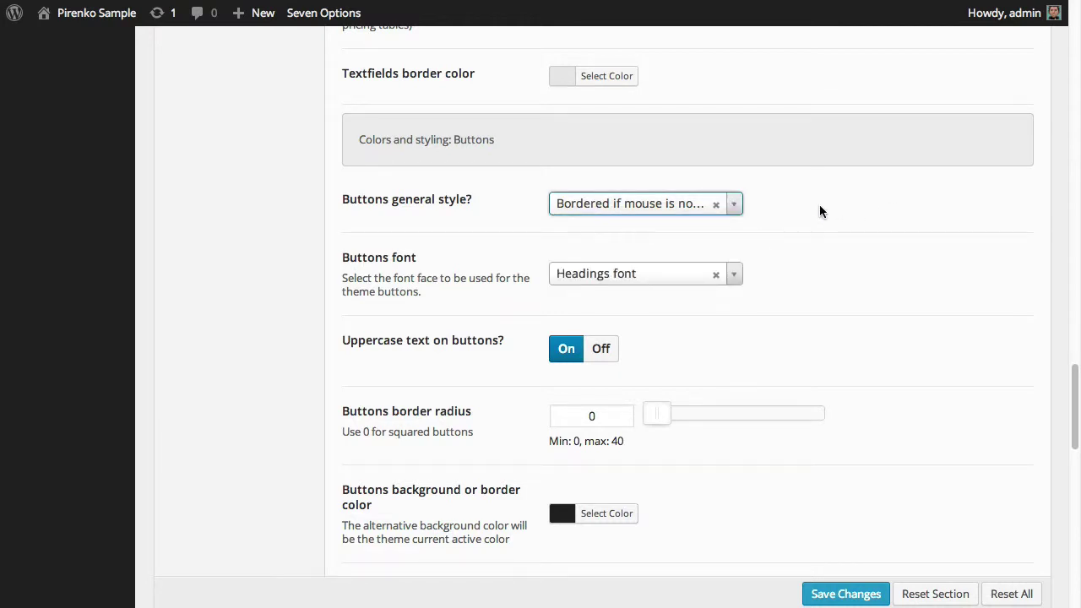
{"action": "scroll", "coordinate": [851, 268], "scroll_direction": "down", "scroll_amount": 2}
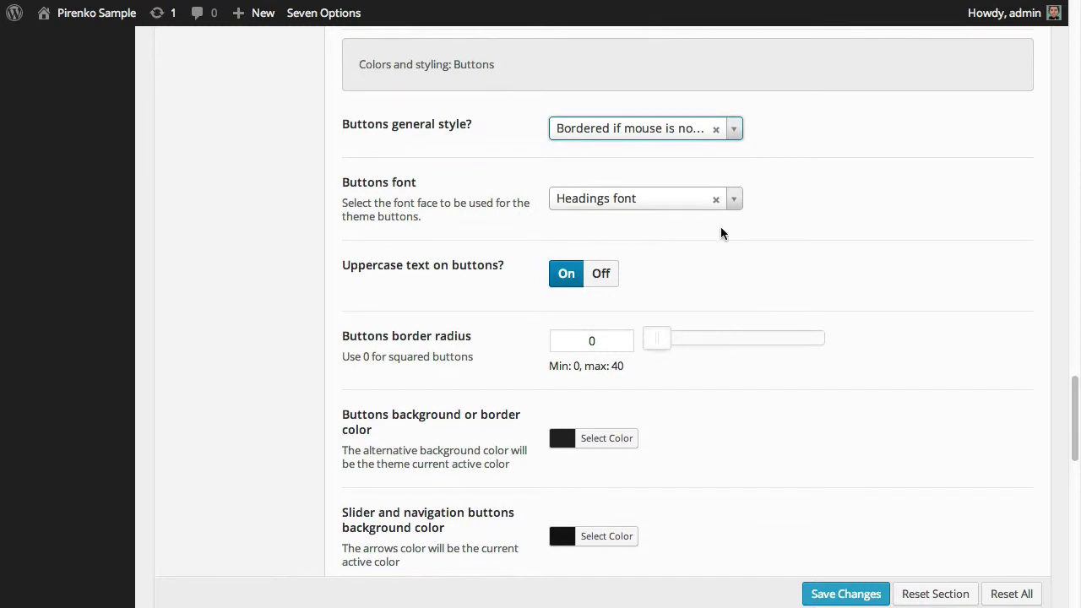
{"action": "scroll", "coordinate": [720, 233], "scroll_direction": "down", "scroll_amount": 2}
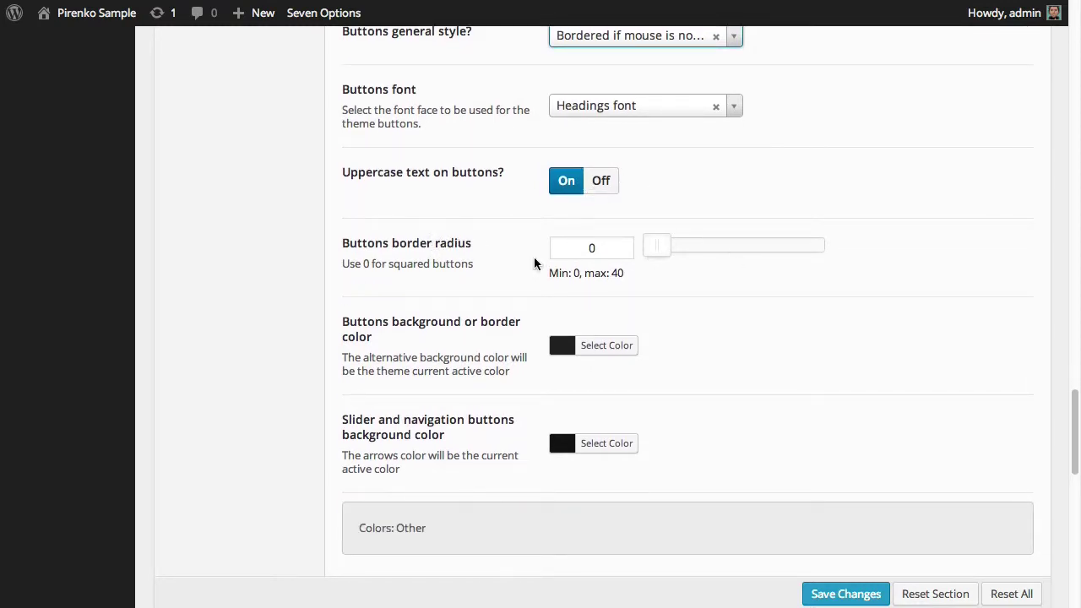
- Examine the other color settings for the preloader, featured header, body hider and tooltips
{"action": "scroll", "coordinate": [723, 292], "scroll_direction": "down", "scroll_amount": 8}
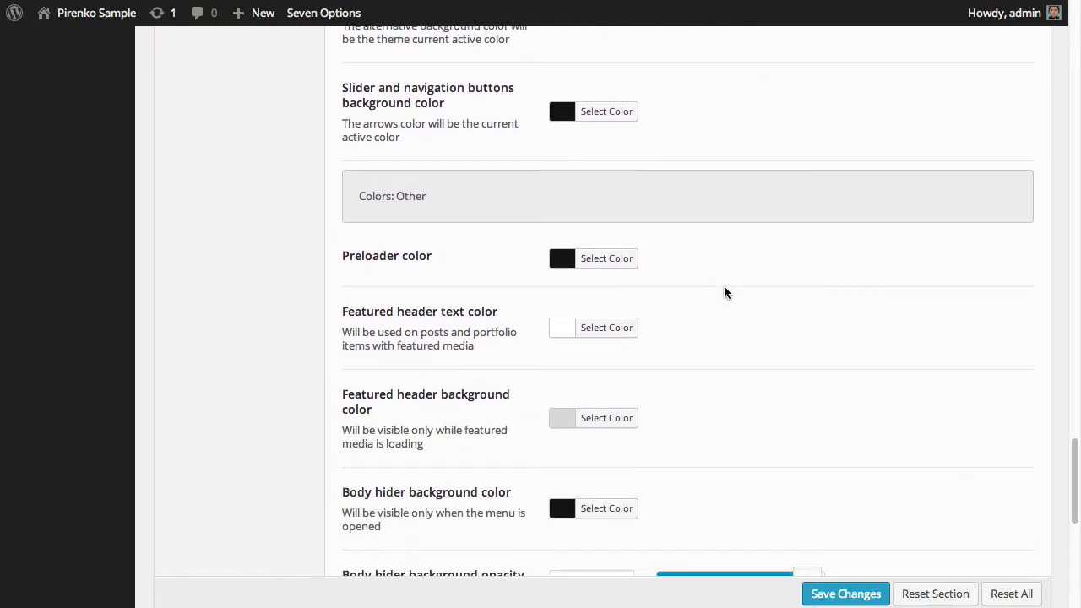
{"action": "scroll", "coordinate": [723, 292], "scroll_direction": "down", "scroll_amount": 1}
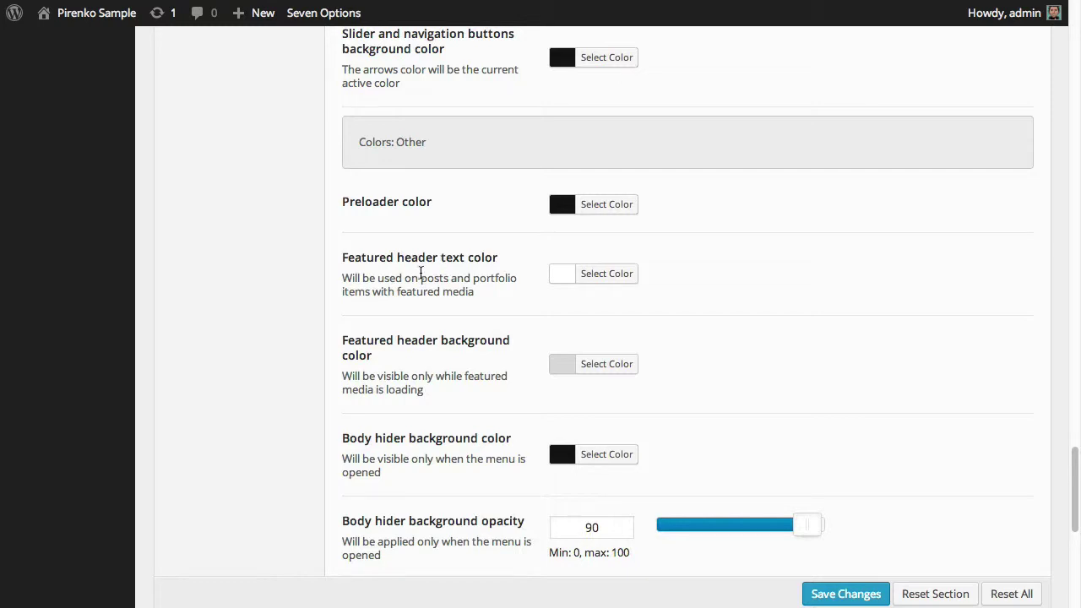
{"action": "scroll", "coordinate": [421, 273], "scroll_direction": "down", "scroll_amount": 2}
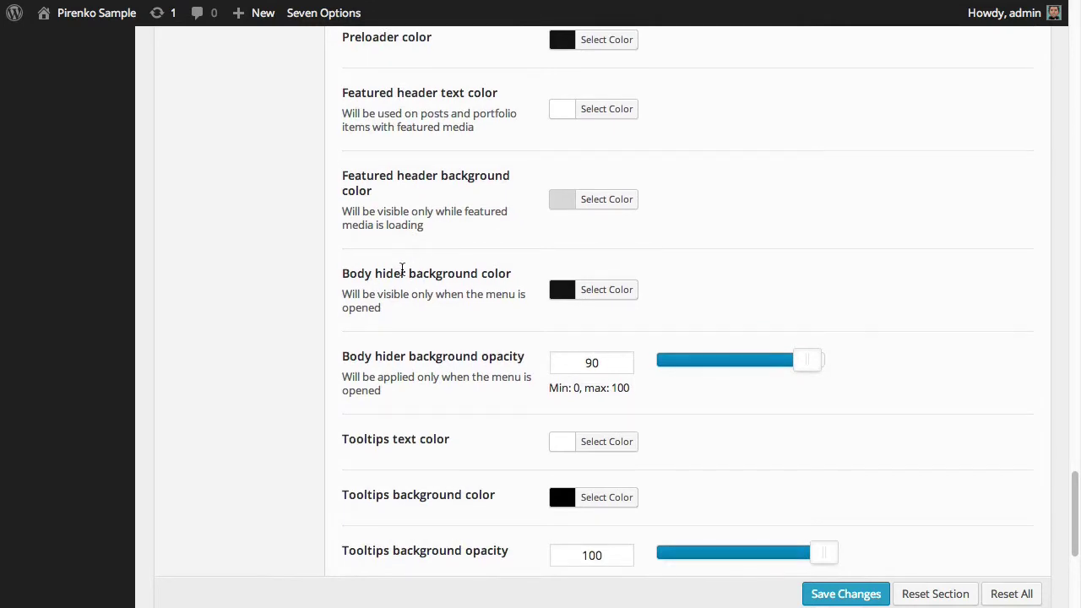
- Examine the remaining General settings for the body hider, tooltips, team members' social networks color and default right sidebar
{"action": "scroll", "coordinate": [414, 264], "scroll_direction": "down", "scroll_amount": 1}
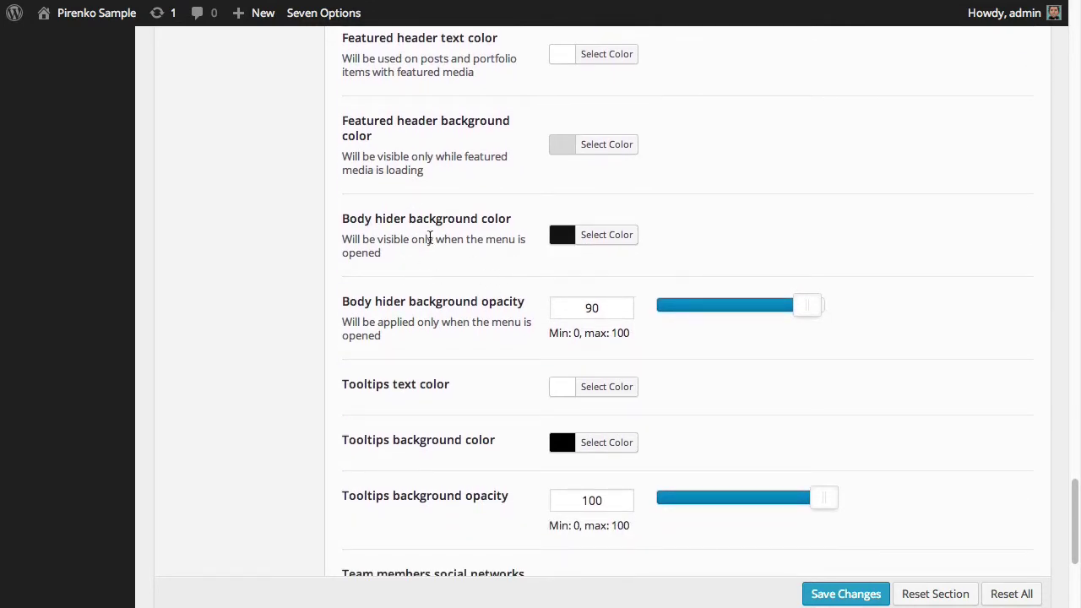
{"action": "scroll", "coordinate": [430, 239], "scroll_direction": "down", "scroll_amount": 5}
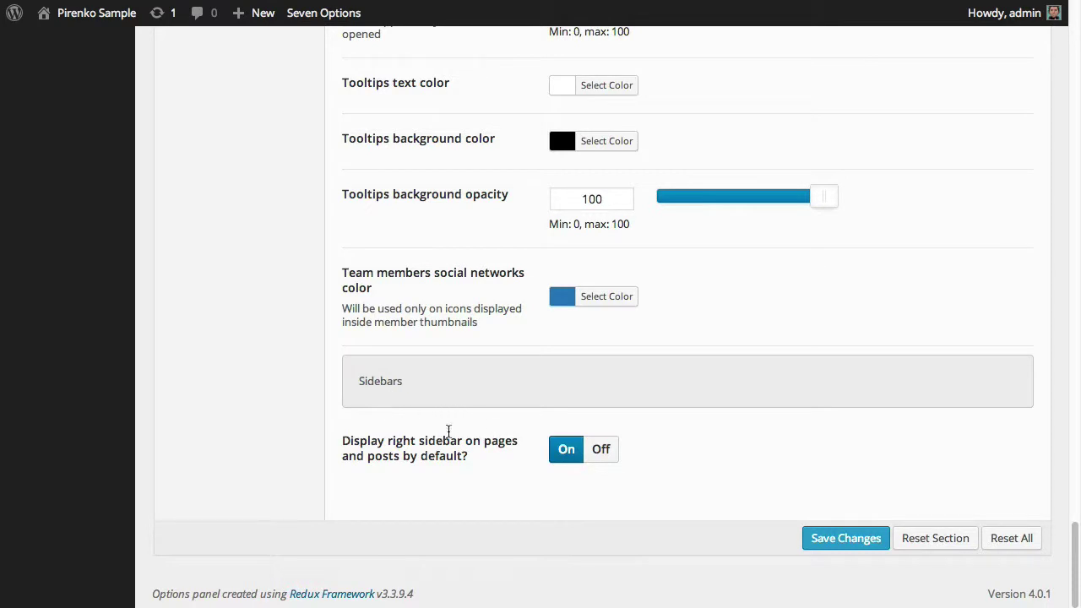
{"action": "scroll", "coordinate": [495, 434], "scroll_direction": "up", "scroll_amount": 10}
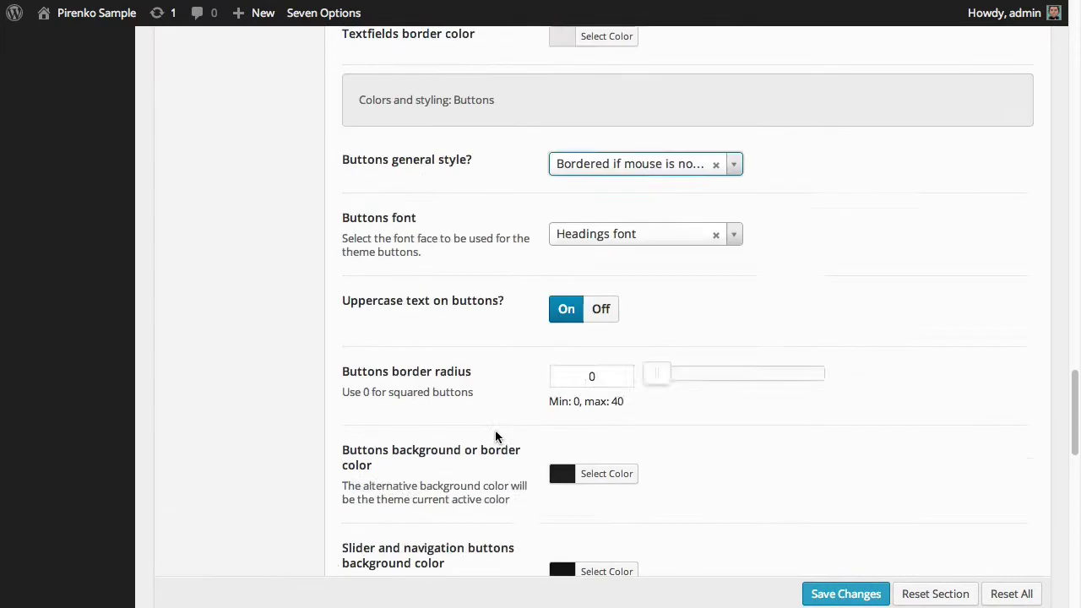
{"action": "scroll", "coordinate": [495, 434], "scroll_direction": "up", "scroll_amount": 10}
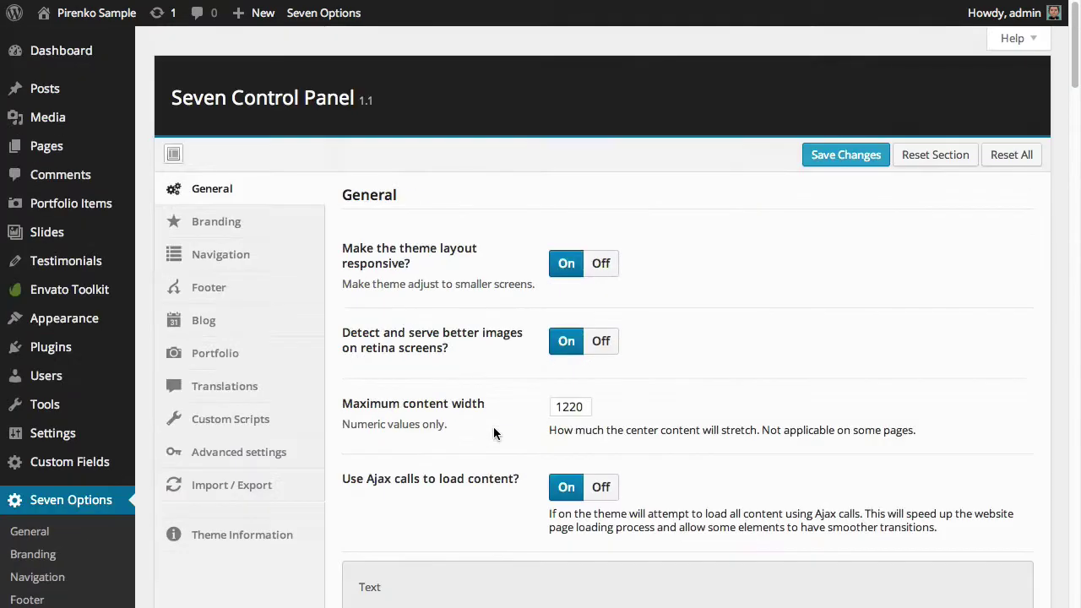
- Open the Branding section and review the logo, retina logo, logo bottom margin and favicon image settings
{"action": "left_click", "coordinate": [229, 230]}
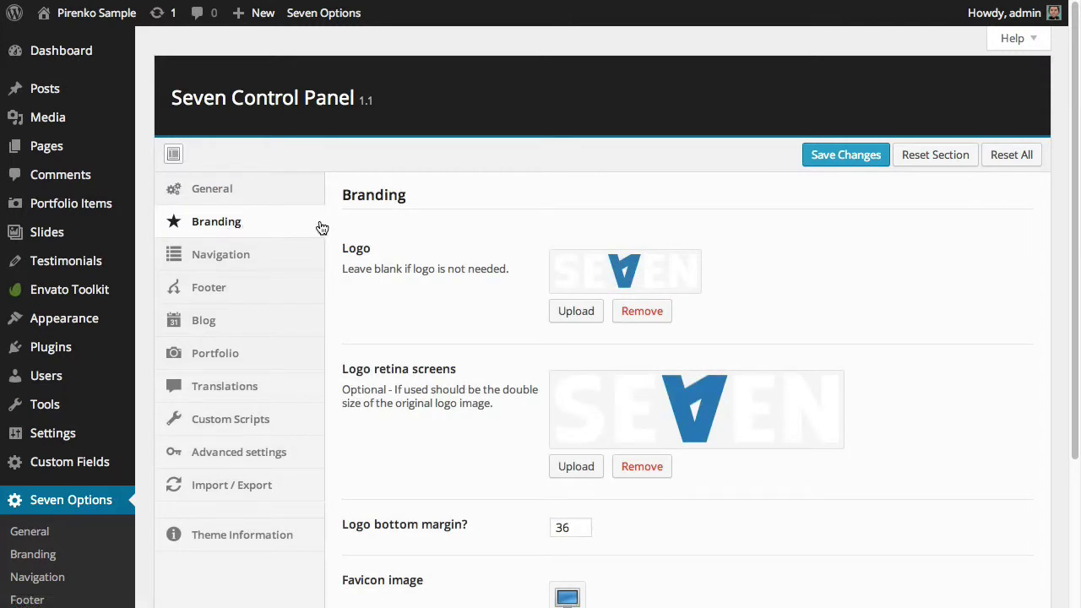
{"action": "scroll", "coordinate": [417, 220], "scroll_direction": "down", "scroll_amount": 1}
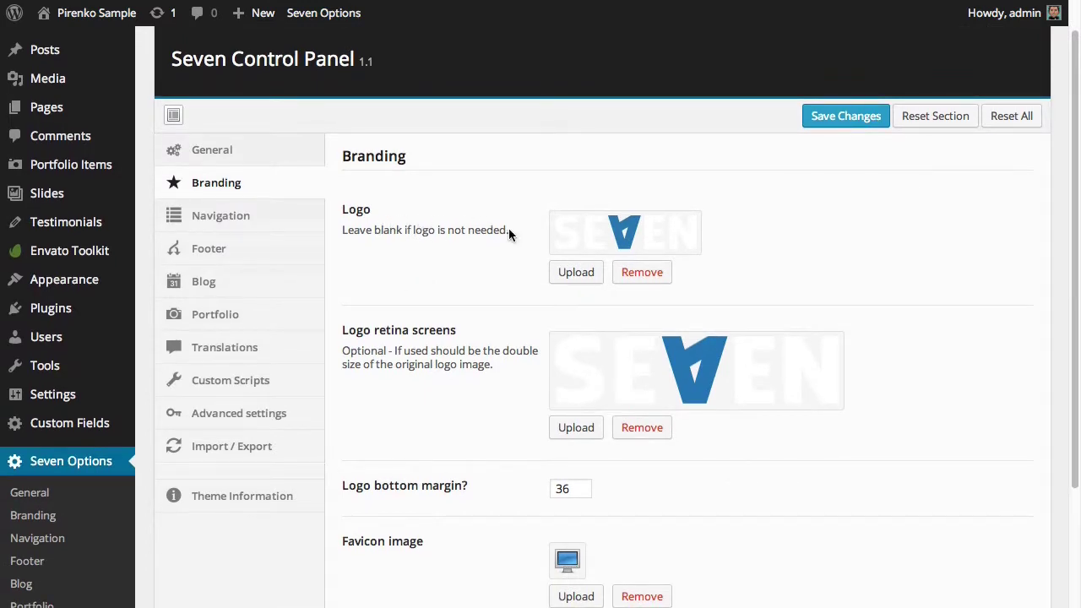
{"action": "scroll", "coordinate": [508, 228], "scroll_direction": "down", "scroll_amount": 4}
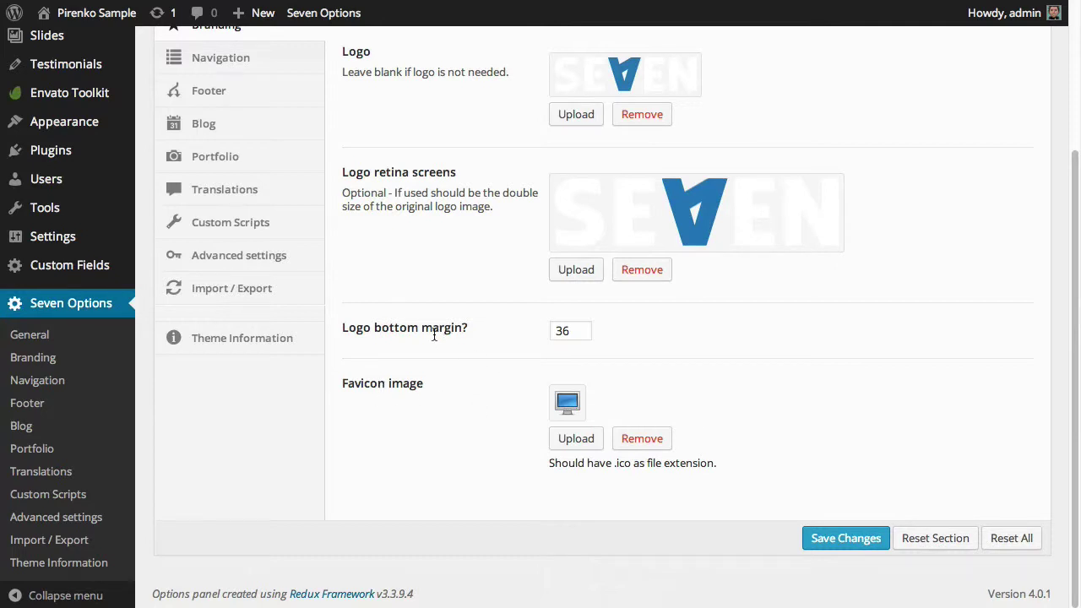
{"action": "scroll", "coordinate": [433, 335], "scroll_direction": "up", "scroll_amount": 2}
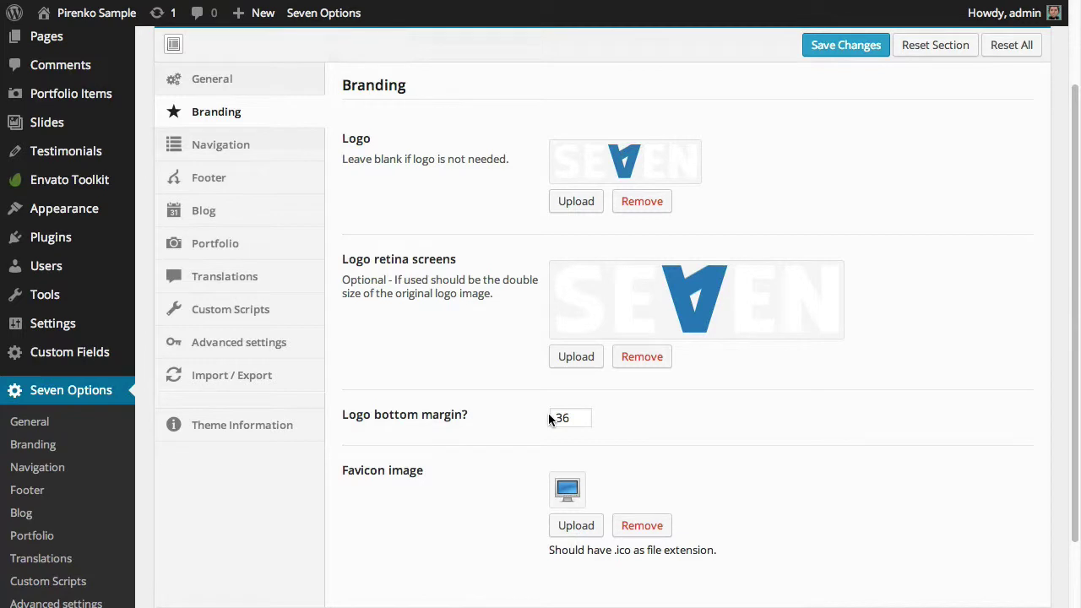
- Open the Navigation section and review the menu bar display choices, width, background, text alignment and divider line settings
{"action": "left_click", "coordinate": [251, 149]}
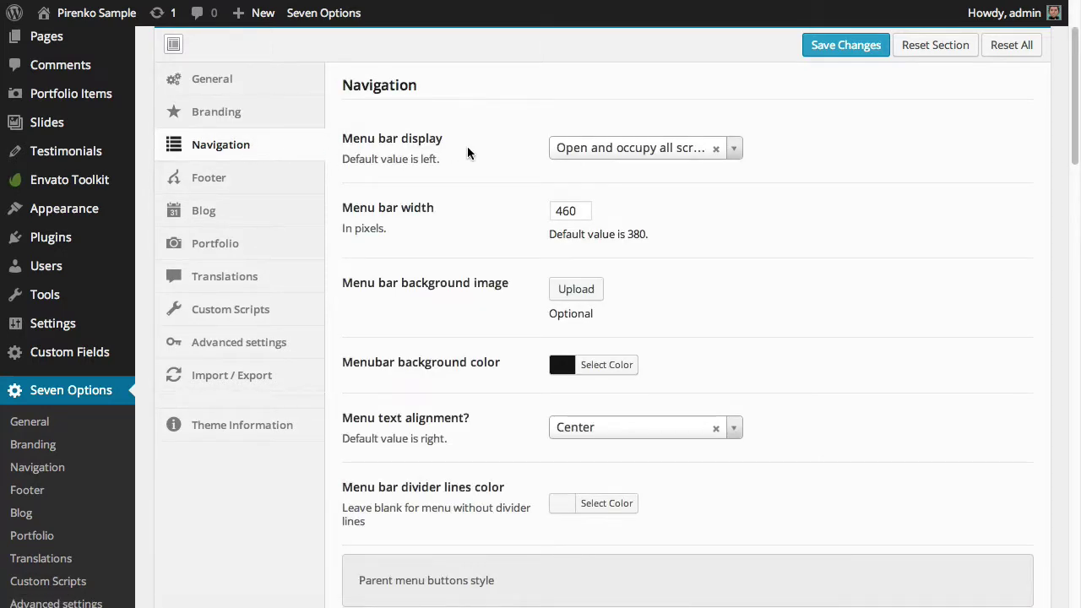
{"action": "left_click", "coordinate": [586, 149]}
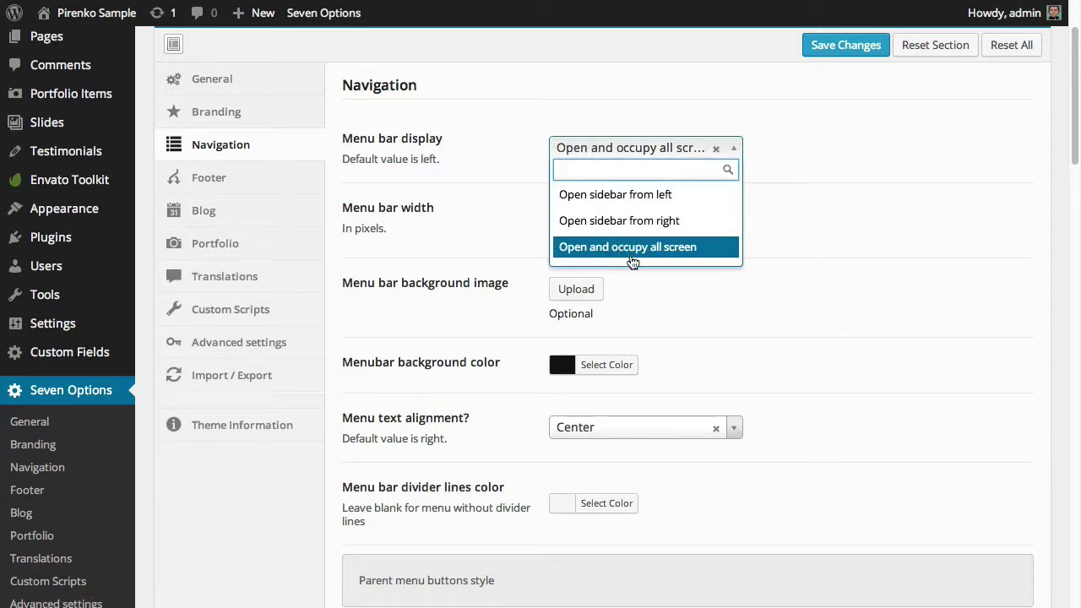
{"action": "left_click", "coordinate": [838, 237]}
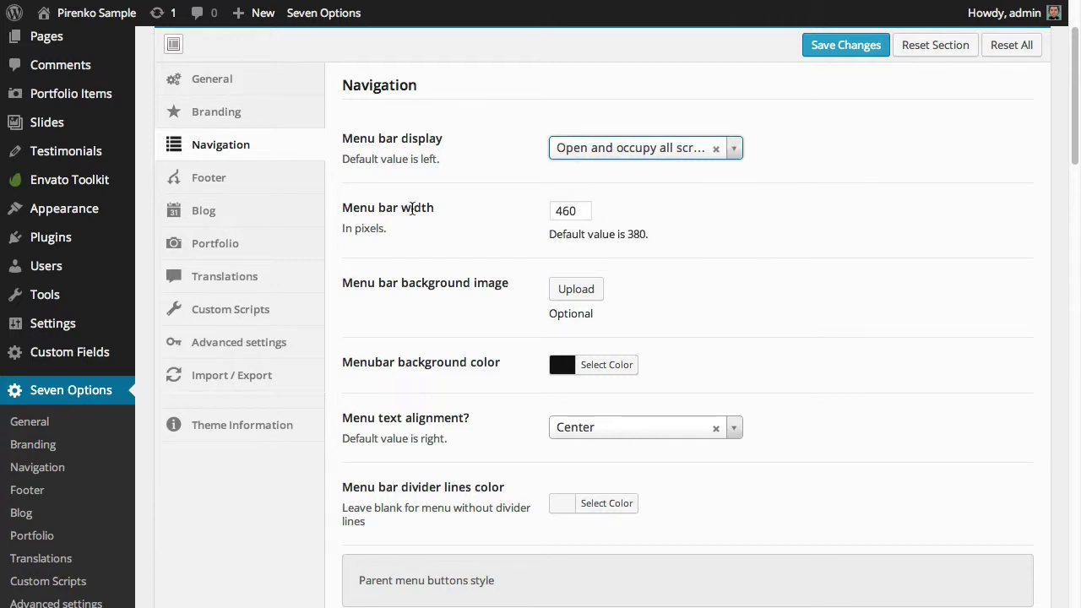
{"action": "scroll", "coordinate": [410, 222], "scroll_direction": "down", "scroll_amount": 3}
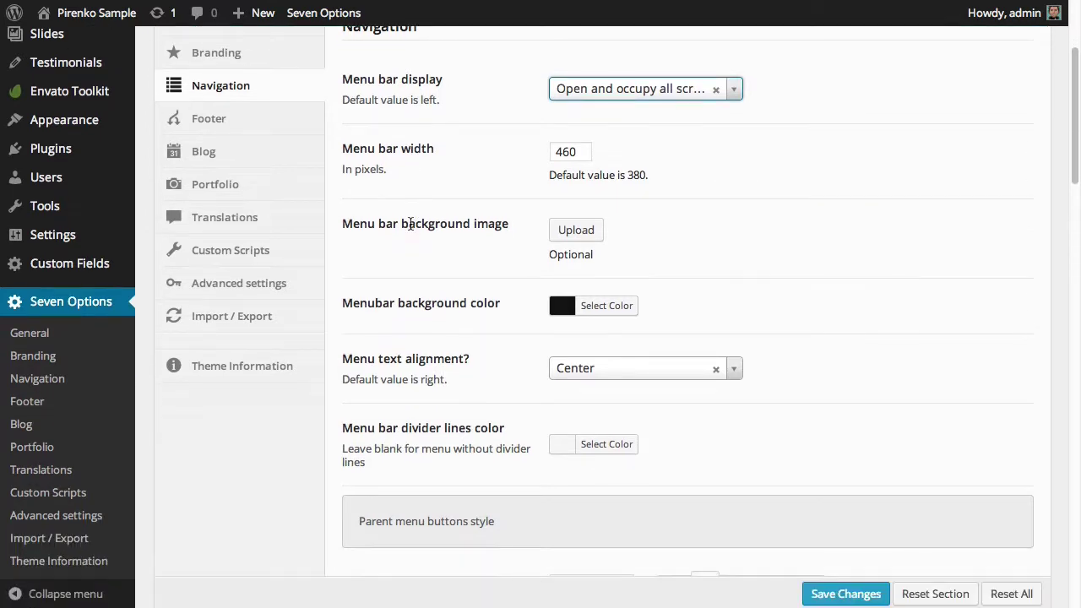
{"action": "scroll", "coordinate": [438, 235], "scroll_direction": "down", "scroll_amount": 3}
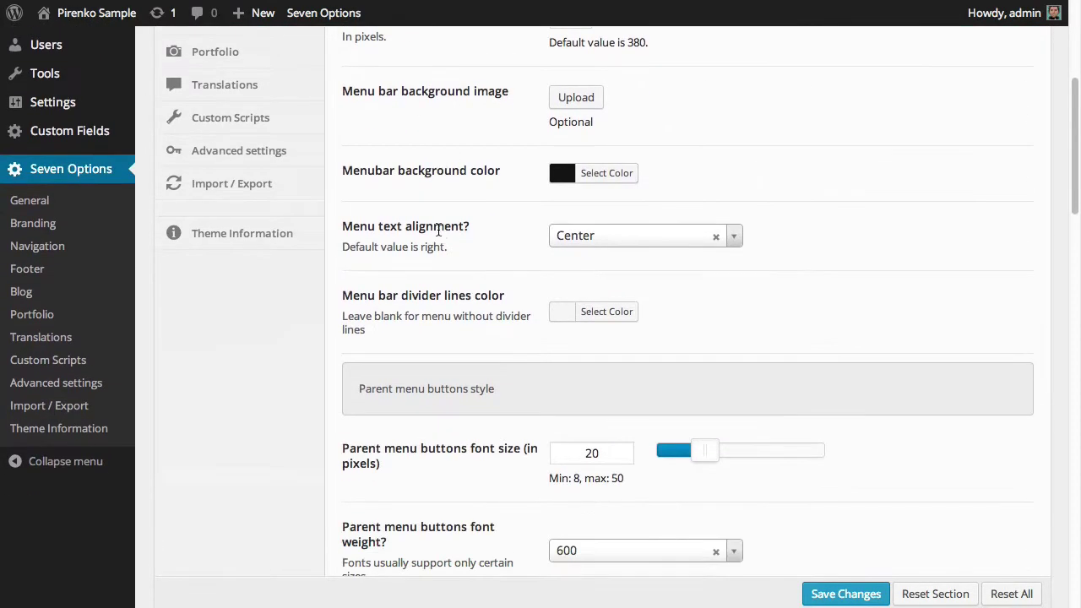
{"action": "scroll", "coordinate": [440, 158], "scroll_direction": "down", "scroll_amount": 2}
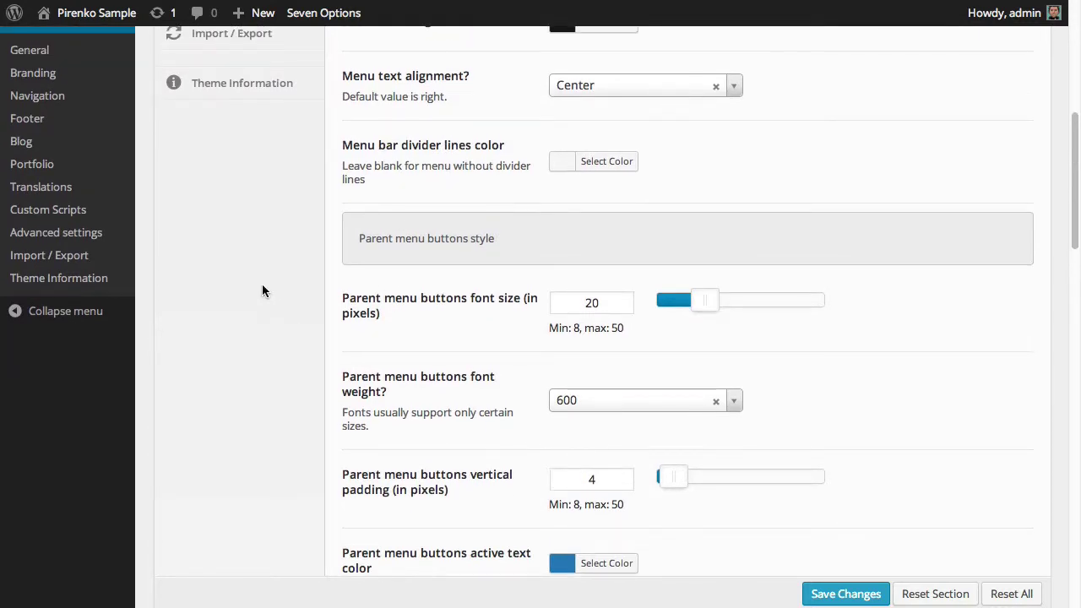
- Examine the font size, weight, padding and color settings for the parent menu and sub-menu buttons
{"action": "scroll", "coordinate": [261, 290], "scroll_direction": "down", "scroll_amount": 4}
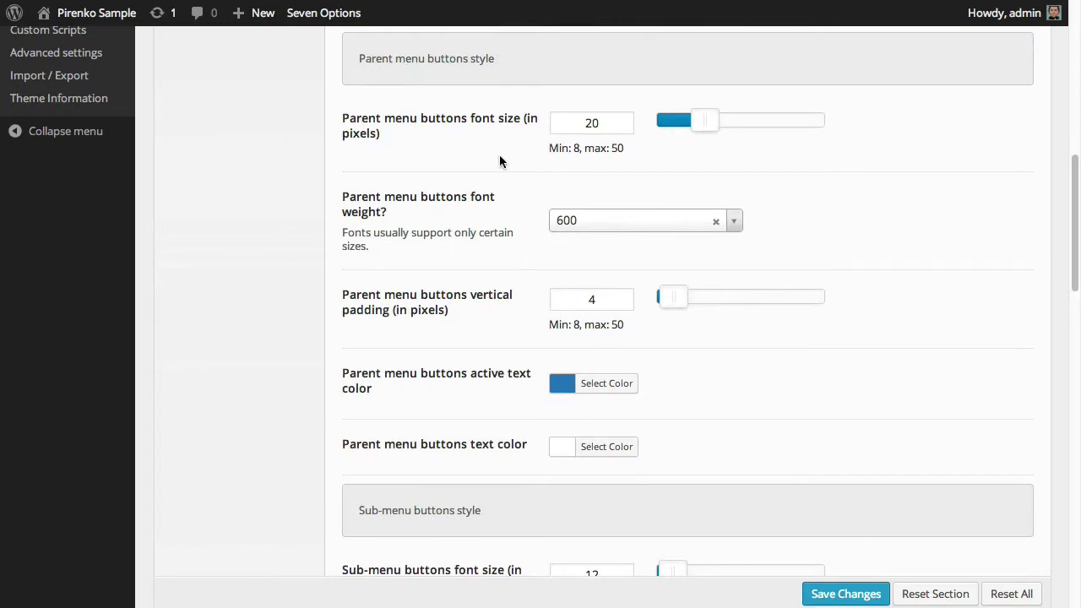
{"action": "scroll", "coordinate": [596, 156], "scroll_direction": "down", "scroll_amount": 3}
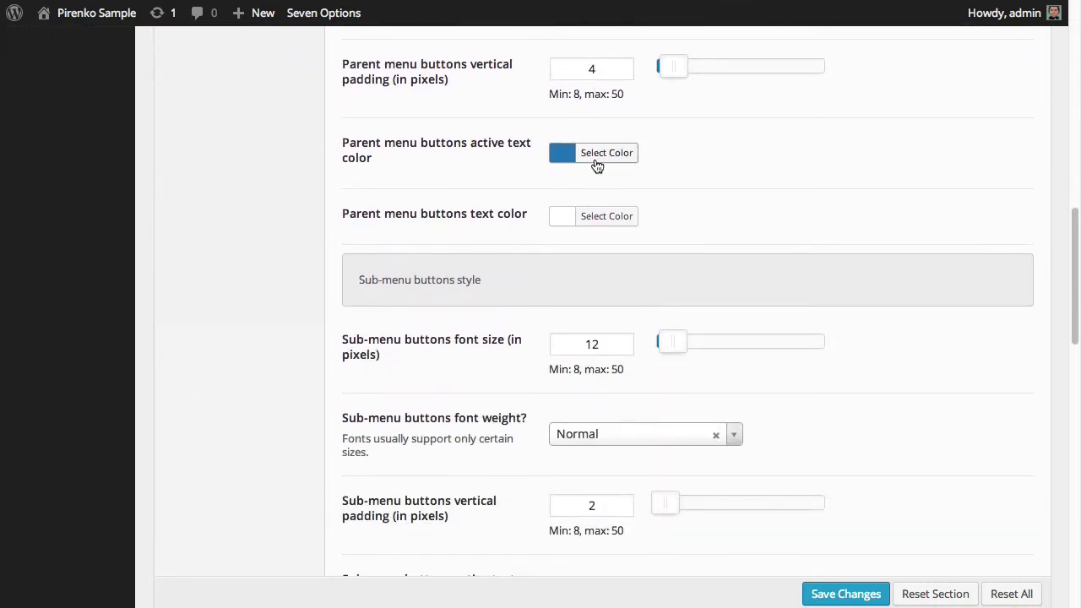
{"action": "scroll", "coordinate": [493, 149], "scroll_direction": "up", "scroll_amount": 1}
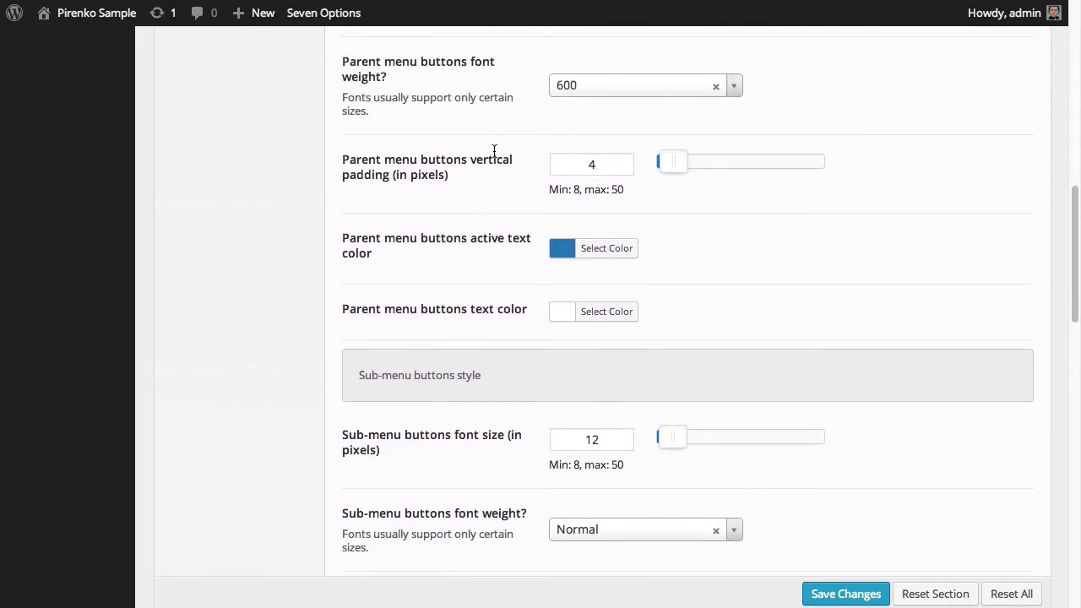
{"action": "scroll", "coordinate": [470, 187], "scroll_direction": "down", "scroll_amount": 3}
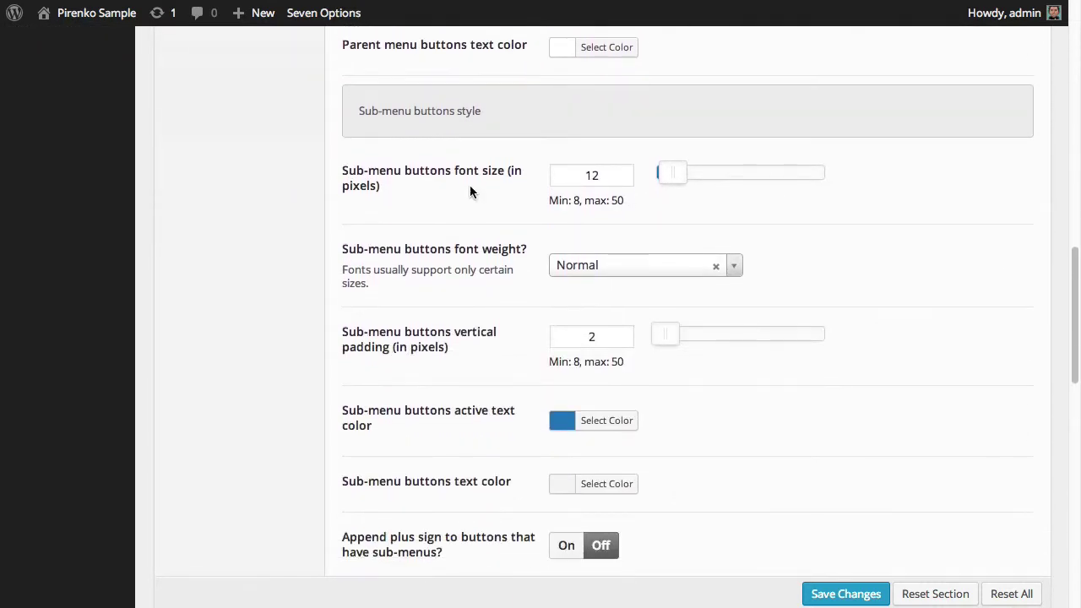
{"action": "scroll", "coordinate": [470, 185], "scroll_direction": "down", "scroll_amount": 3}
{"action": "scroll", "coordinate": [469, 185], "scroll_direction": "down", "scroll_amount": 2}
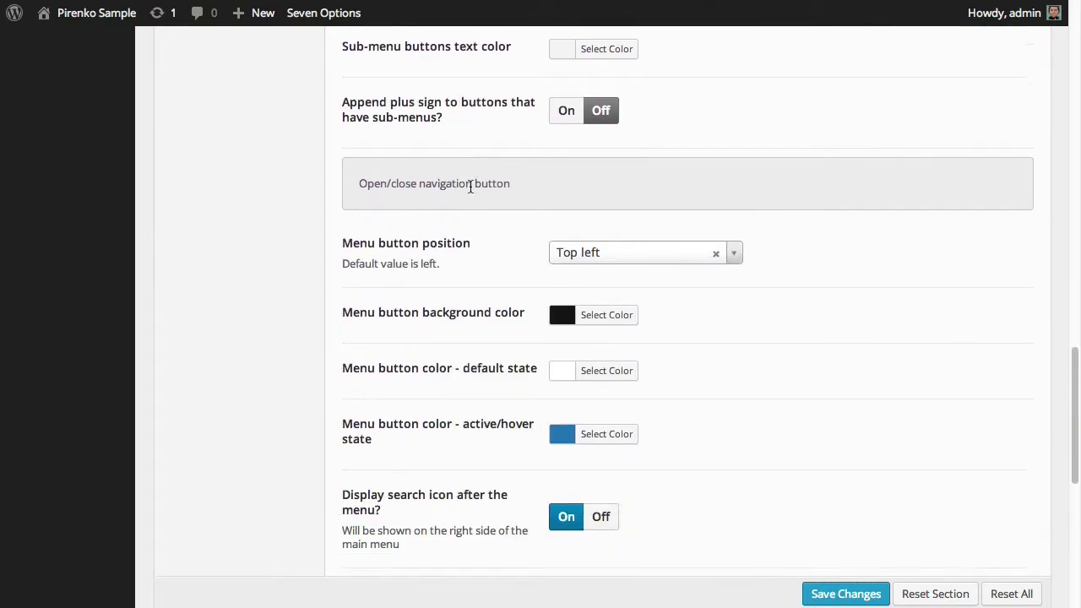
- Examine the open/close navigation button settings for position and colors, along with the search icon and search text options
{"action": "scroll", "coordinate": [470, 186], "scroll_direction": "down", "scroll_amount": 1}
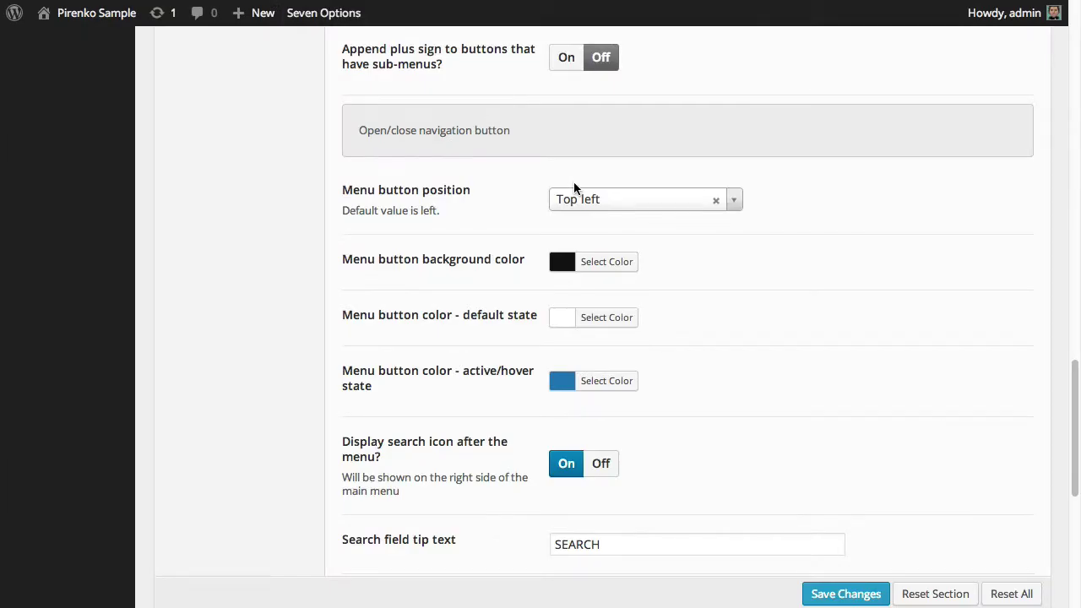
{"action": "scroll", "coordinate": [573, 184], "scroll_direction": "down", "scroll_amount": 5}
{"action": "scroll", "coordinate": [523, 211], "scroll_direction": "down", "scroll_amount": 1}
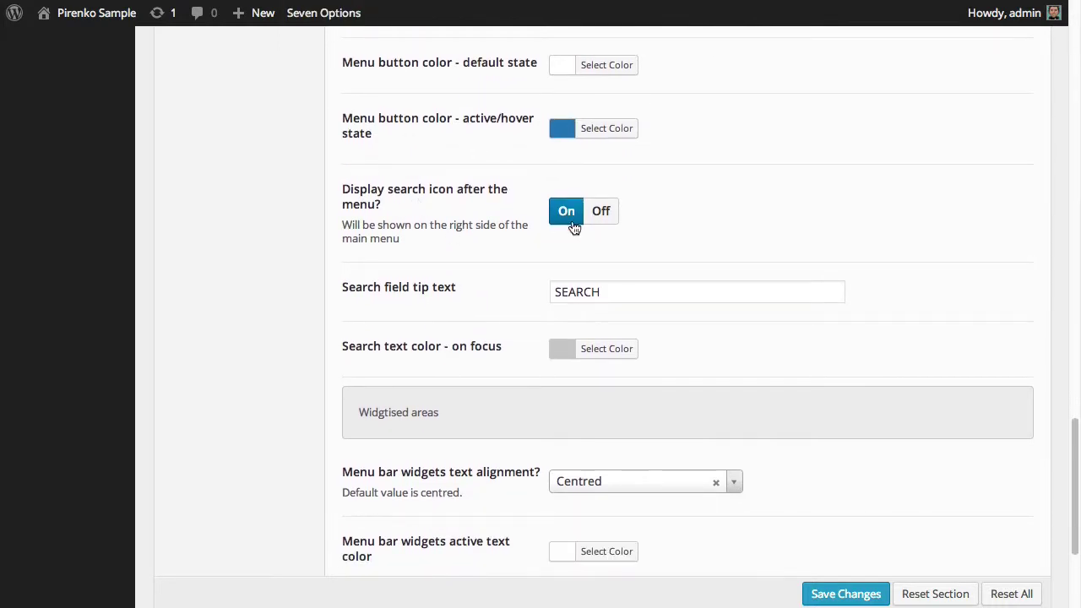
{"action": "scroll", "coordinate": [573, 245], "scroll_direction": "down", "scroll_amount": 3}
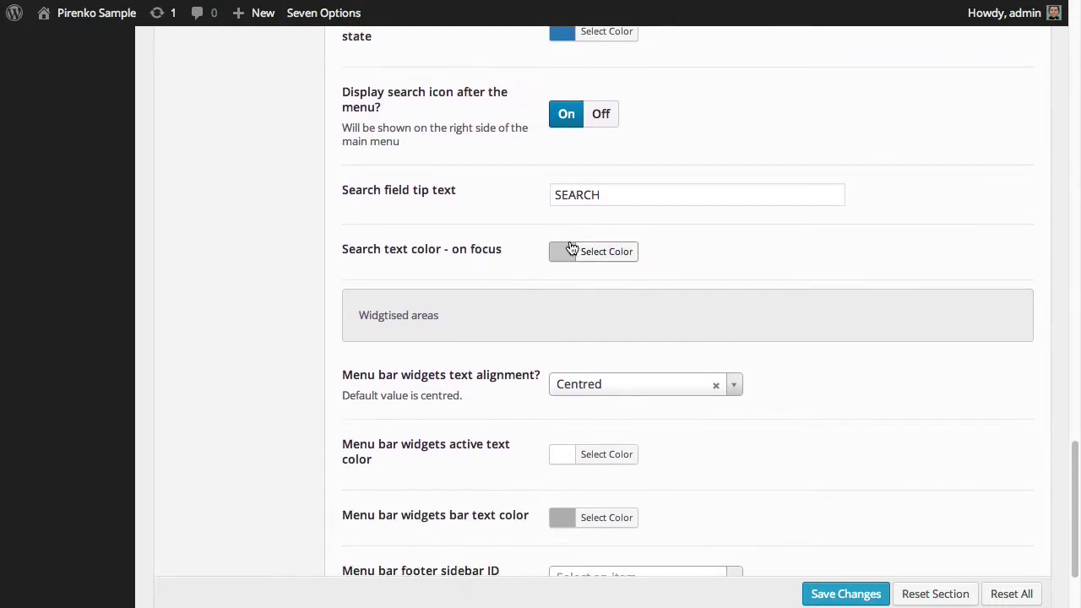
{"action": "scroll", "coordinate": [524, 243], "scroll_direction": "down", "scroll_amount": 1}
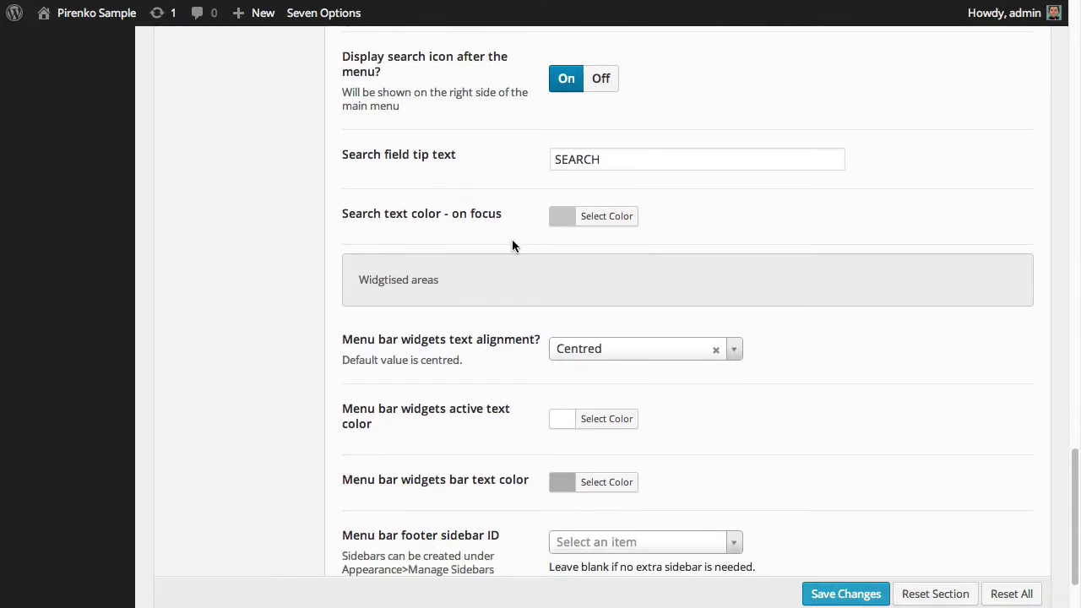
- Review the menu bar widget area settings and open the navigation menu on the sample site to compare
{"action": "scroll", "coordinate": [512, 241], "scroll_direction": "down", "scroll_amount": 3}
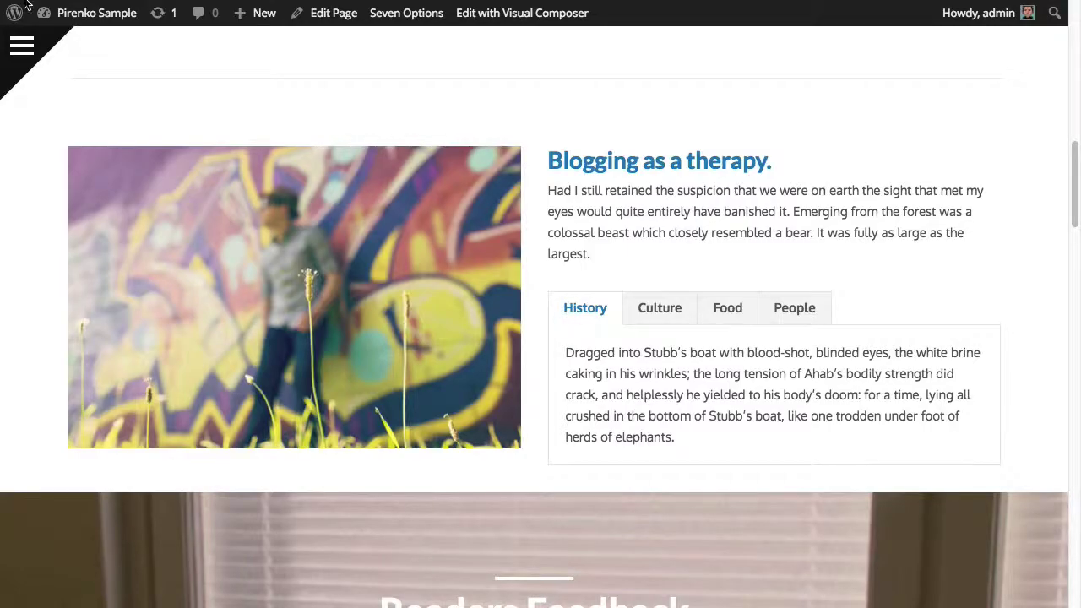
{"action": "left_click", "coordinate": [22, 46]}
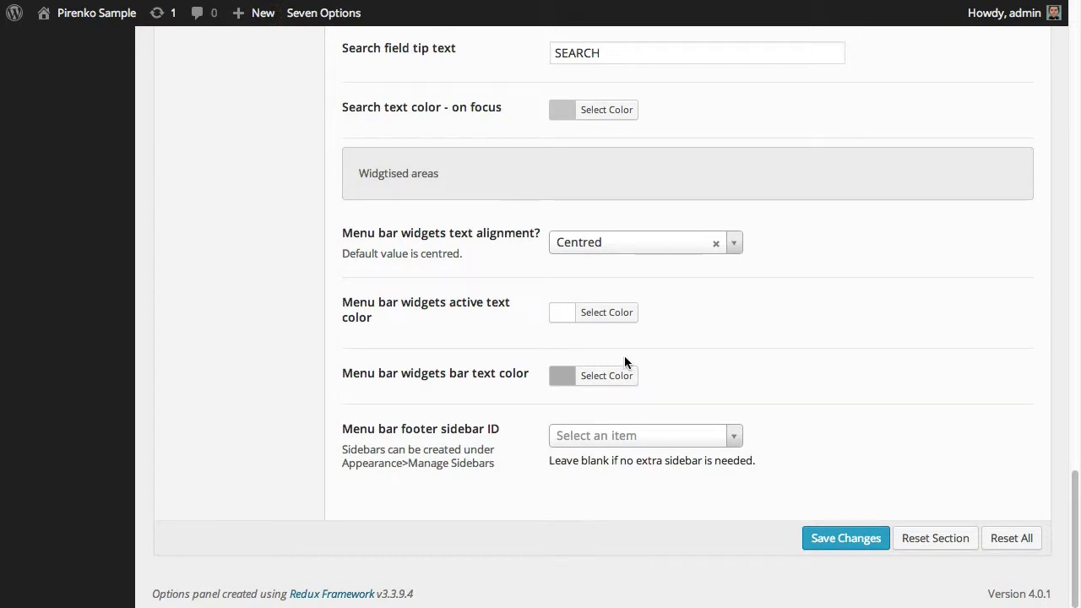
{"action": "scroll", "coordinate": [624, 363], "scroll_direction": "up", "scroll_amount": 20}
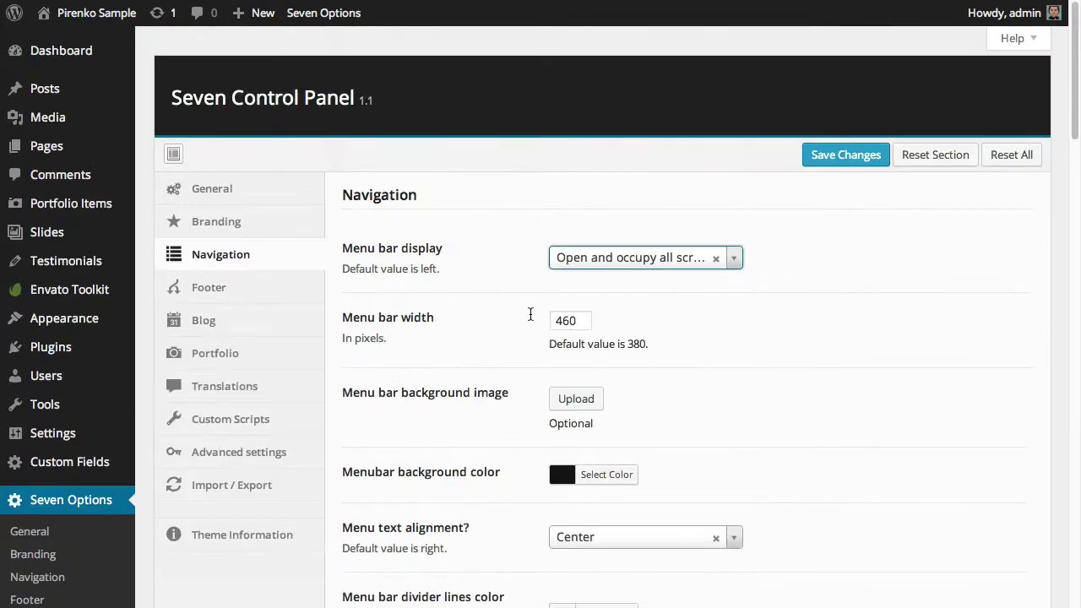
- Open the Footer section and review its display, colors, background image and pattern, special page content, sidebar and after-footer text settings
{"action": "left_click", "coordinate": [250, 288]}
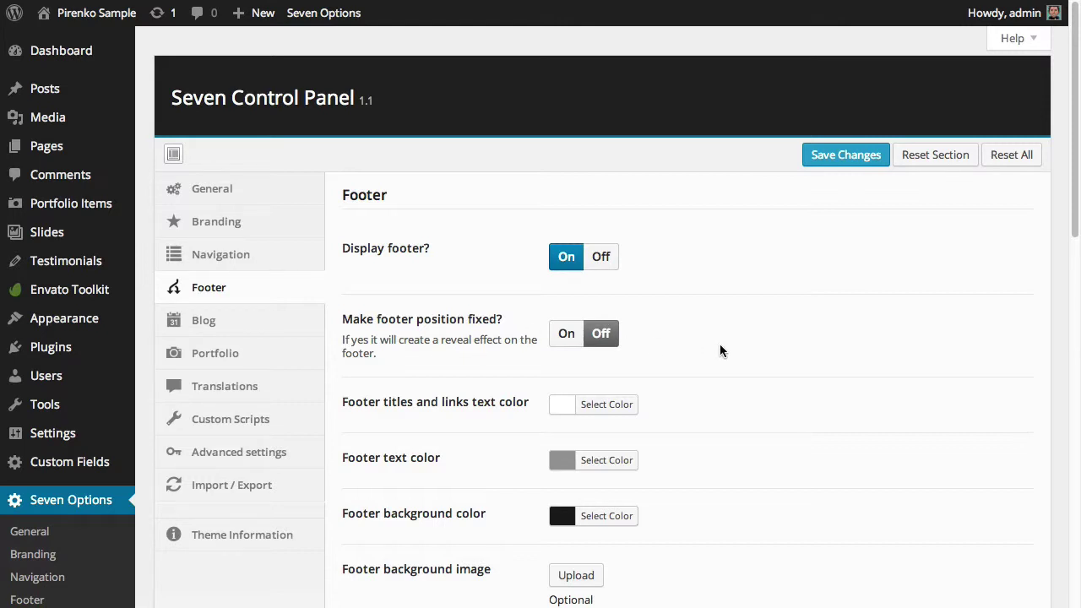
{"action": "scroll", "coordinate": [719, 345], "scroll_direction": "down", "scroll_amount": 2}
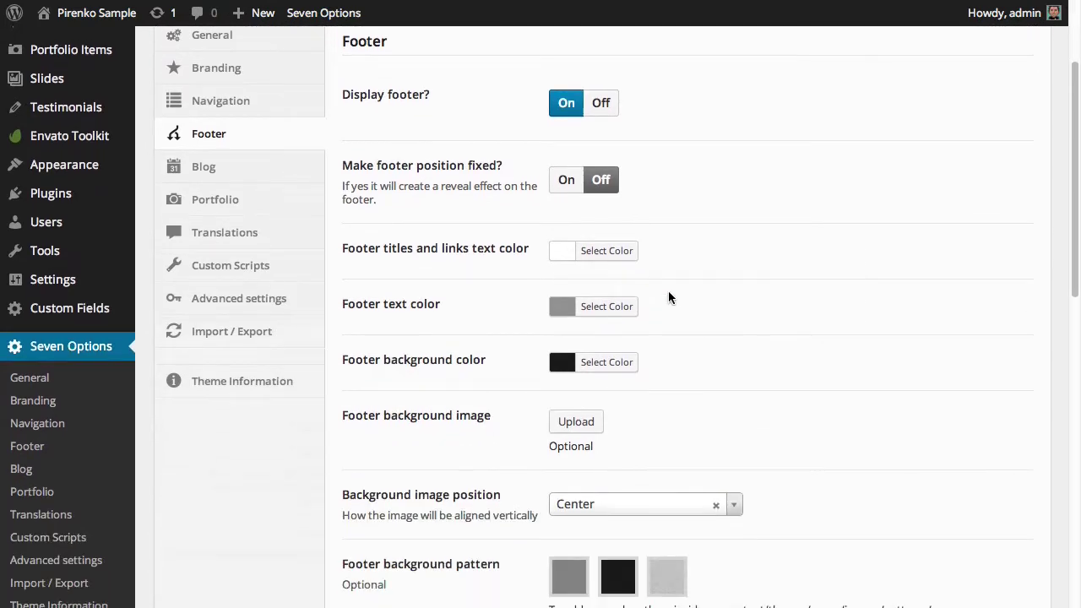
{"action": "scroll", "coordinate": [684, 272], "scroll_direction": "down", "scroll_amount": 3}
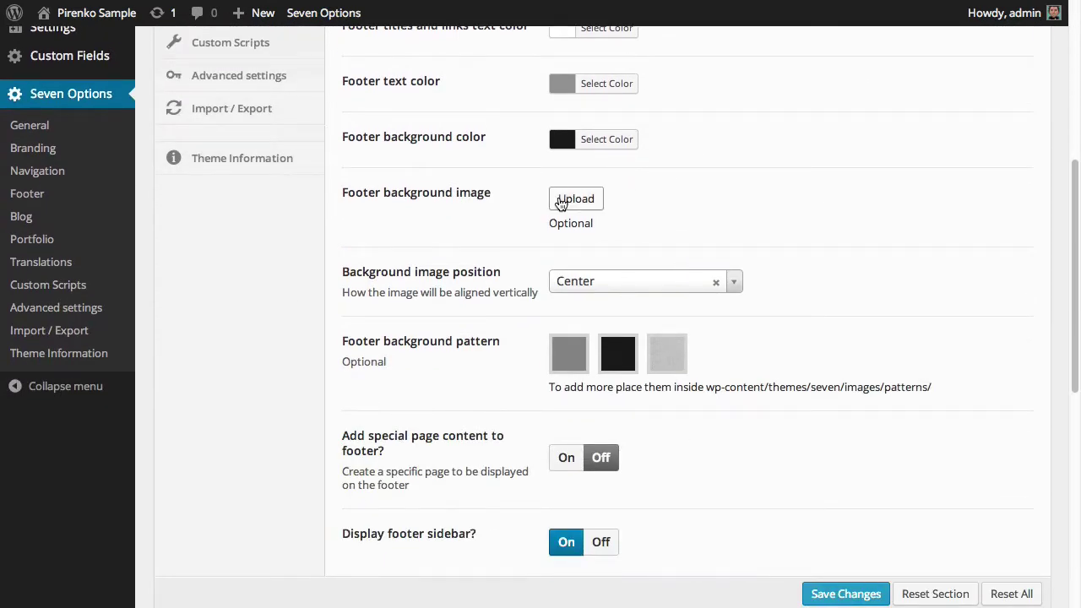
{"action": "scroll", "coordinate": [778, 239], "scroll_direction": "down", "scroll_amount": 1}
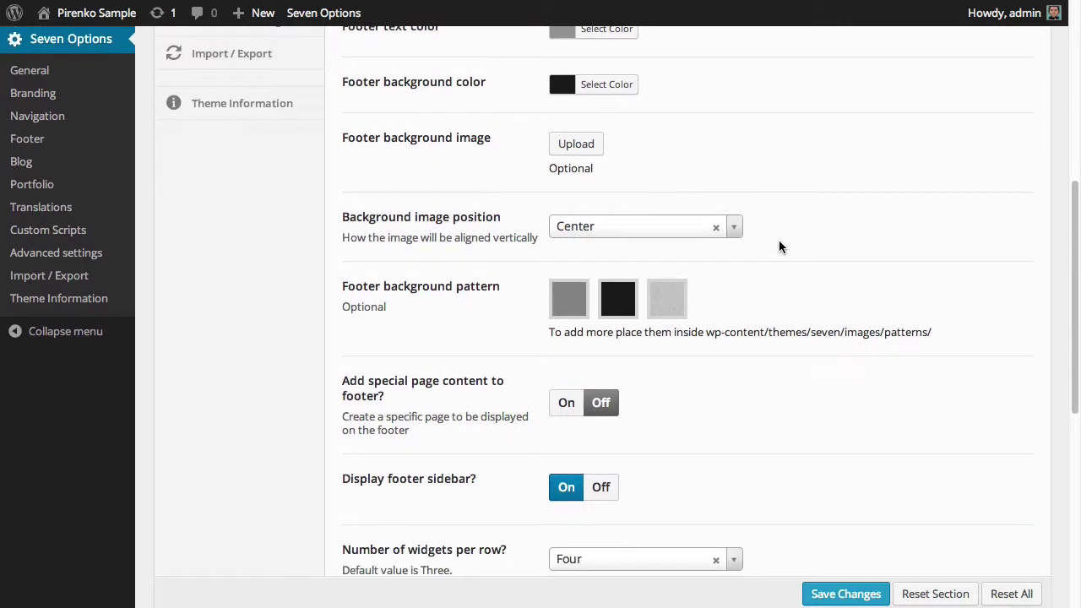
{"action": "scroll", "coordinate": [778, 240], "scroll_direction": "down", "scroll_amount": 2}
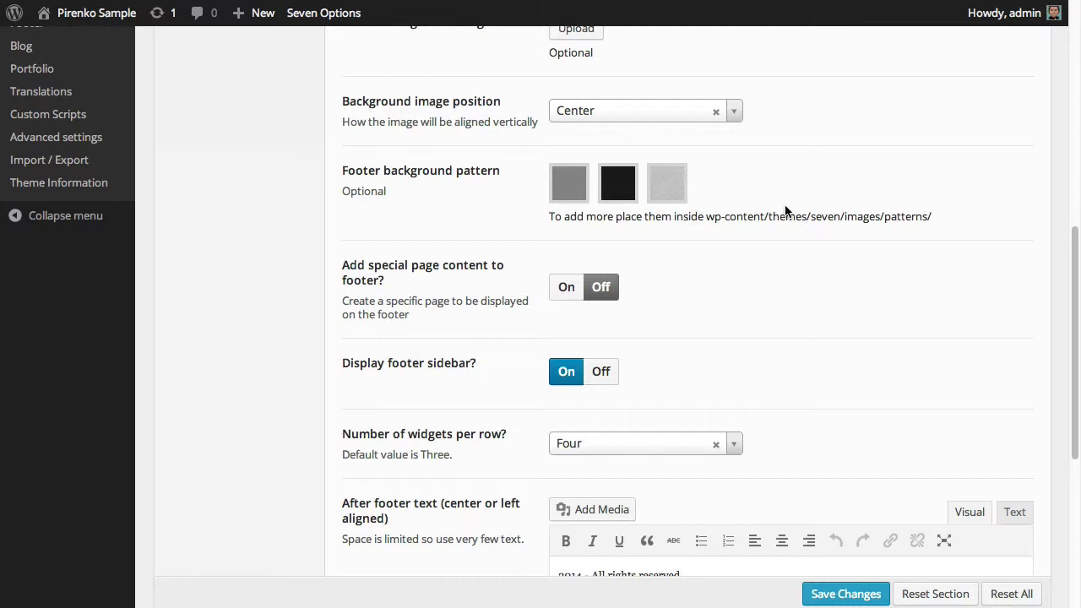
{"action": "scroll", "coordinate": [785, 211], "scroll_direction": "down", "scroll_amount": 1}
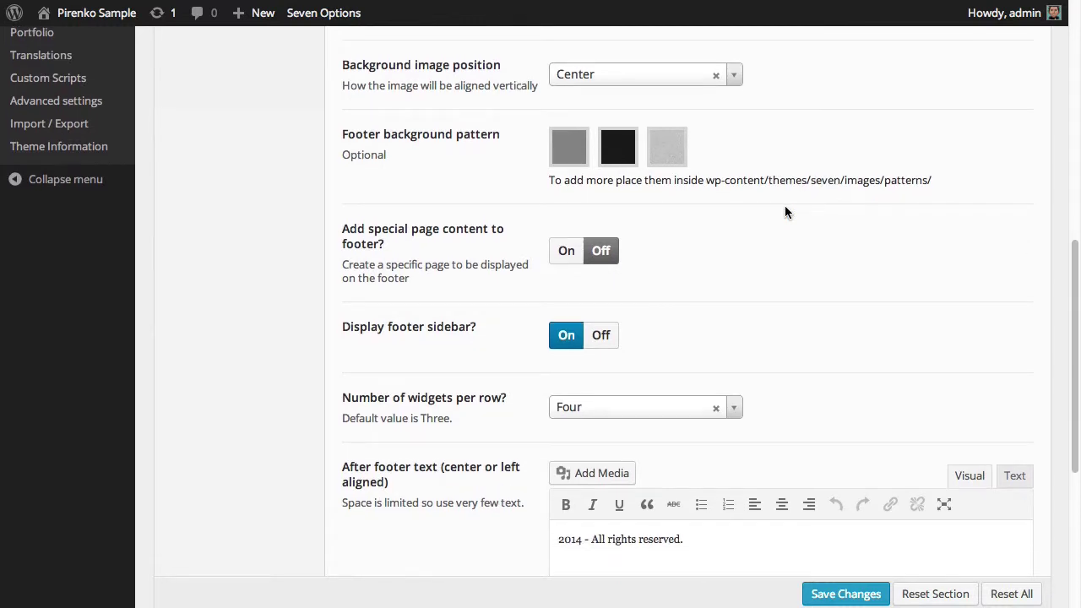
{"action": "scroll", "coordinate": [784, 212], "scroll_direction": "down", "scroll_amount": 1}
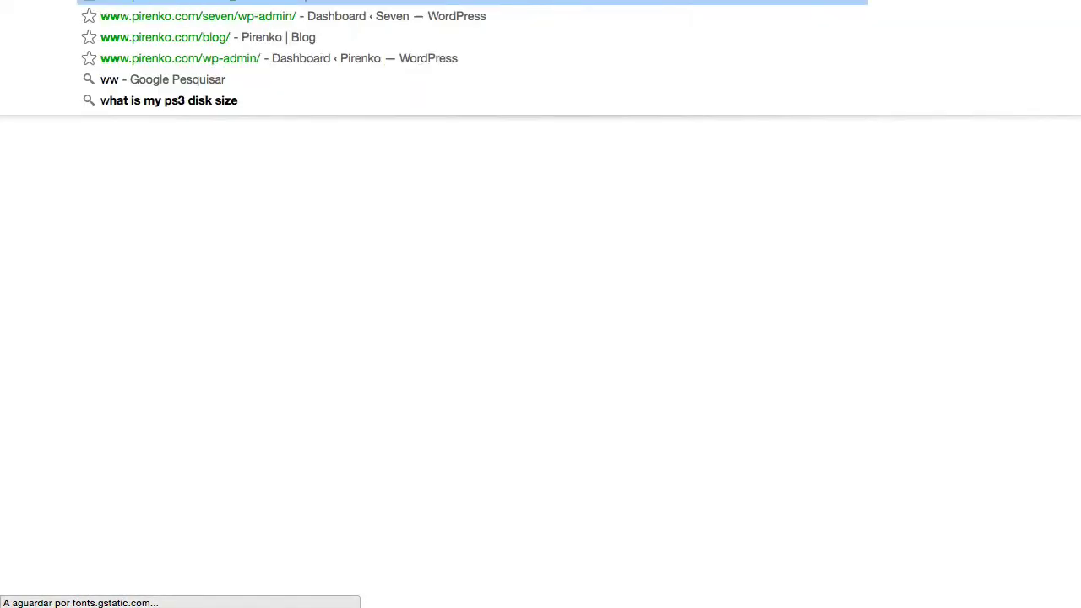
{"action": "type", "text": "pi"}
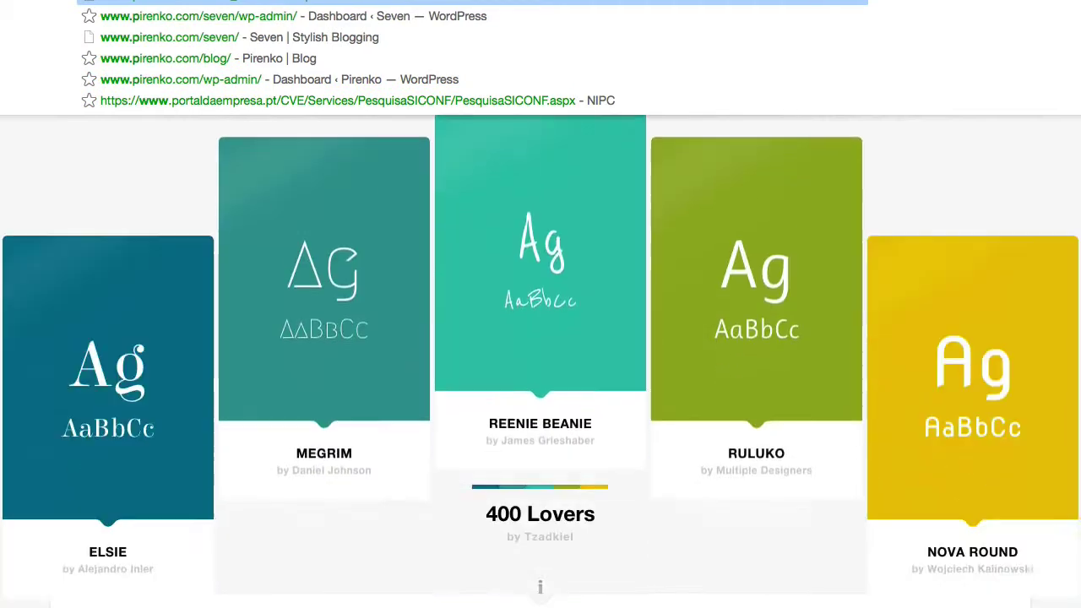
{"action": "type", "text": "r"}
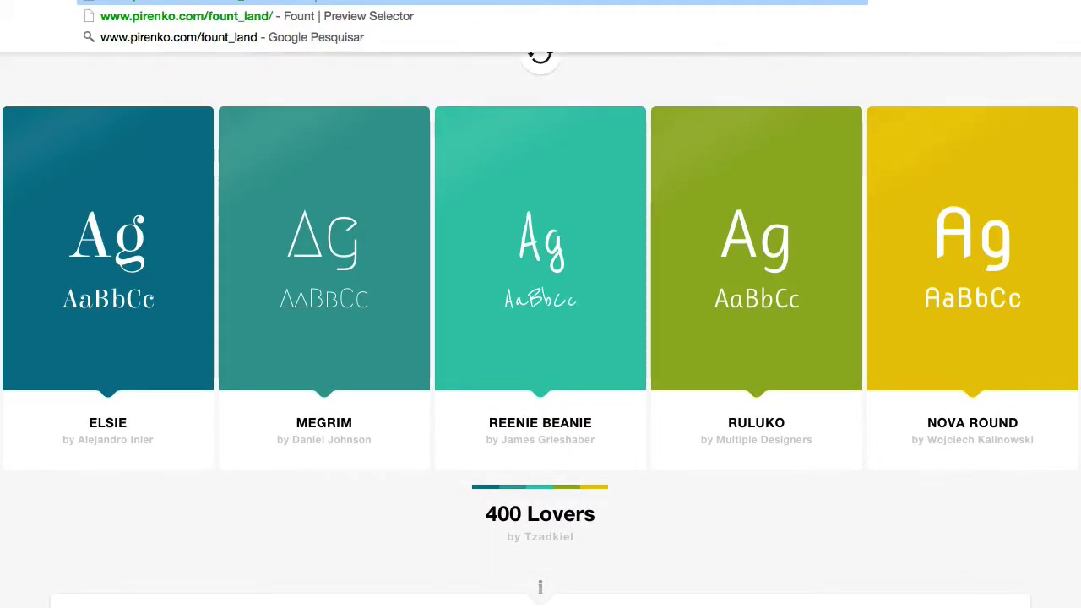
{"action": "key", "text": "BackSpace"}
{"action": "key", "text": "BackSpace"}
{"action": "key", "text": "BackSpace"}
{"action": "key", "text": "BackSpace"}
{"action": "key", "text": "BackSpace"}
{"action": "key", "text": "BackSpace"}
{"action": "key", "text": "BackSpace"}
{"action": "key", "text": "BackSpace"}
{"action": "key", "text": "BackSpace"}
{"action": "key", "text": "BackSpace"}
{"action": "key", "text": "BackSpace"}
{"action": "type", "text": "seven/"}
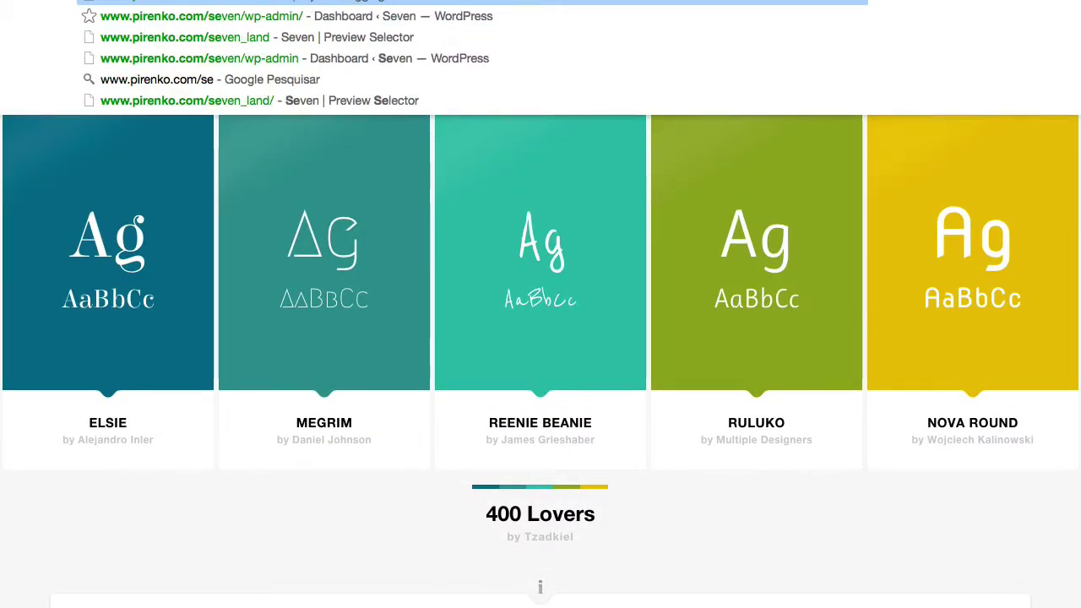
{"action": "key", "text": "BackSpace"}
{"action": "type", "text": "_"}
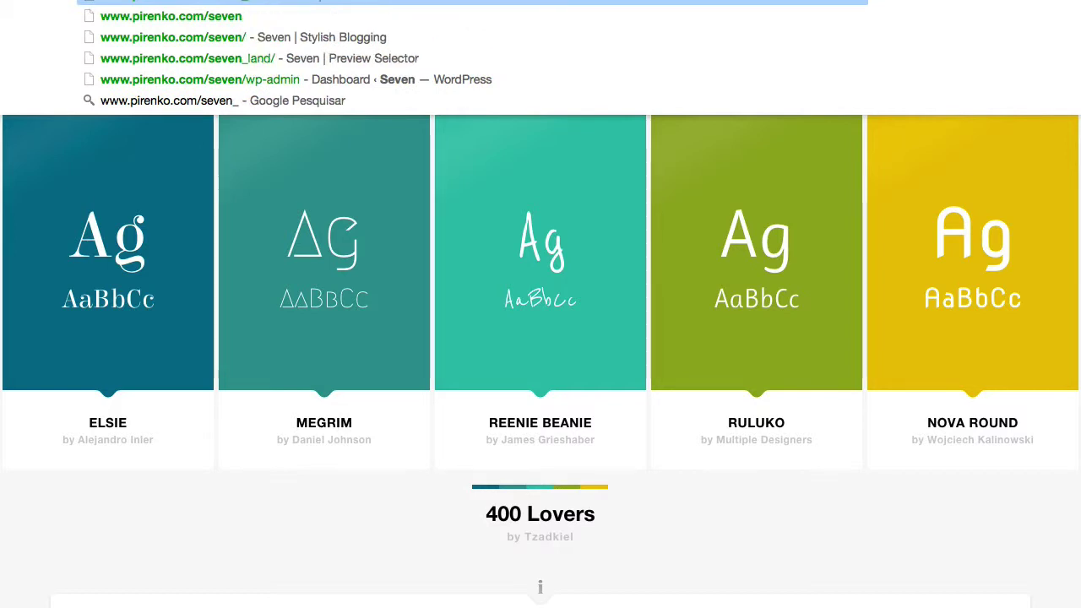
{"action": "type", "text": "land"}
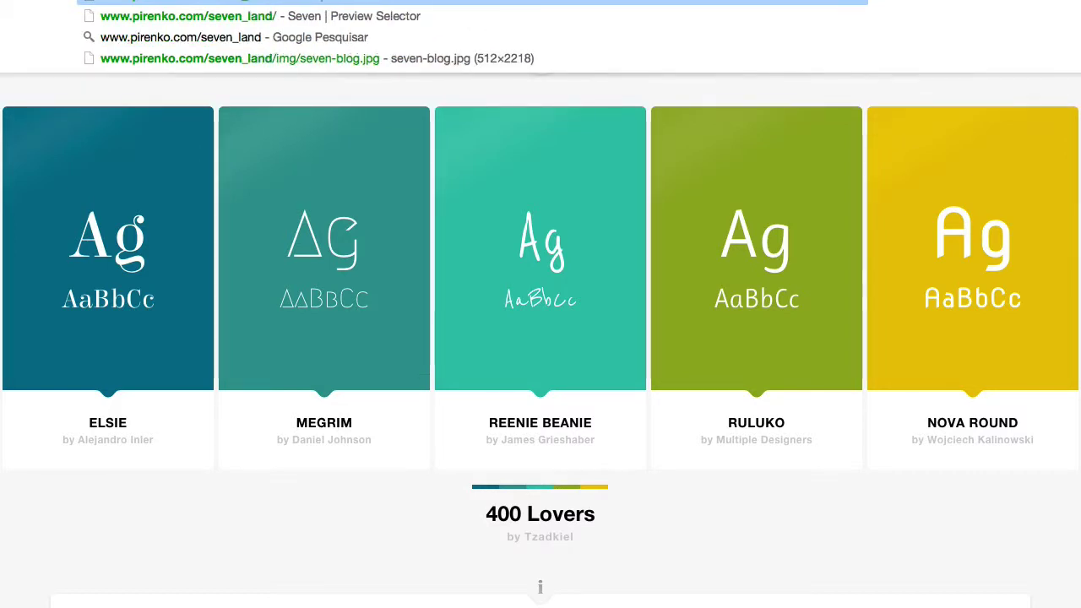
{"action": "key", "text": "Return"}
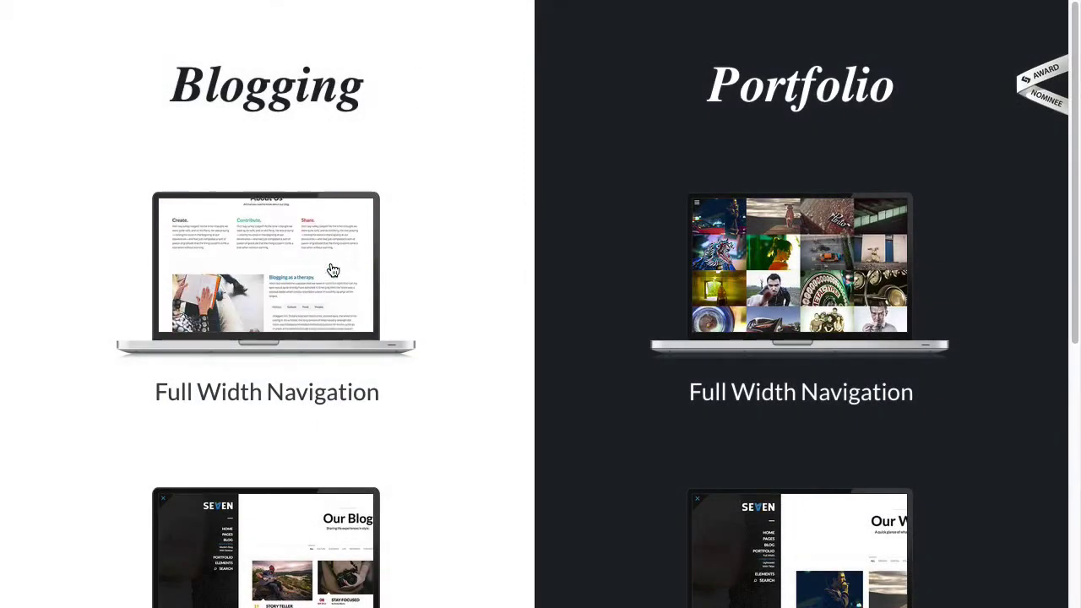
- Open the Blogging demo with Full Width Navigation and look through its page as a footer example
{"action": "left_click", "coordinate": [447, 199]}
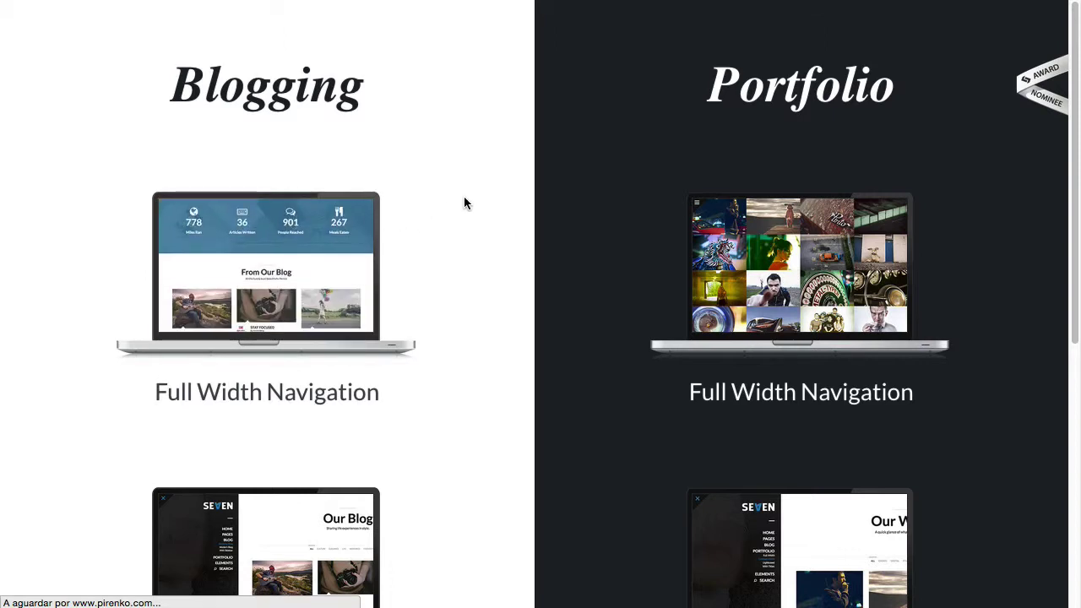
{"action": "scroll", "coordinate": [642, 173], "scroll_direction": "down", "scroll_amount": 10}
{"action": "scroll", "coordinate": [644, 179], "scroll_direction": "down", "scroll_amount": 5}
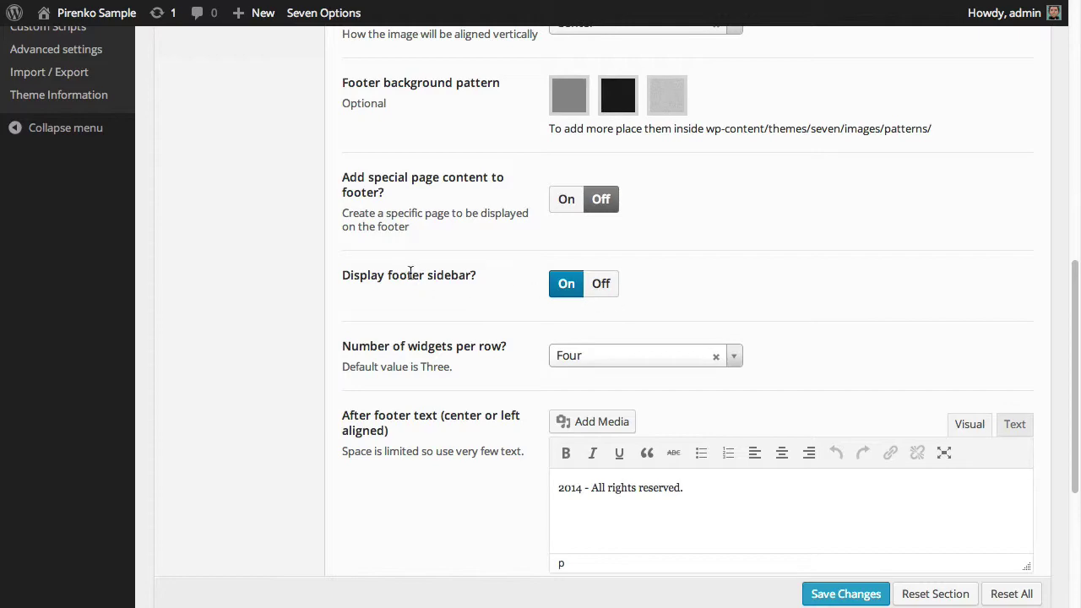
- Review the footer's widgets per row setting and both after-footer text fields
{"action": "scroll", "coordinate": [600, 290], "scroll_direction": "down", "scroll_amount": 5}
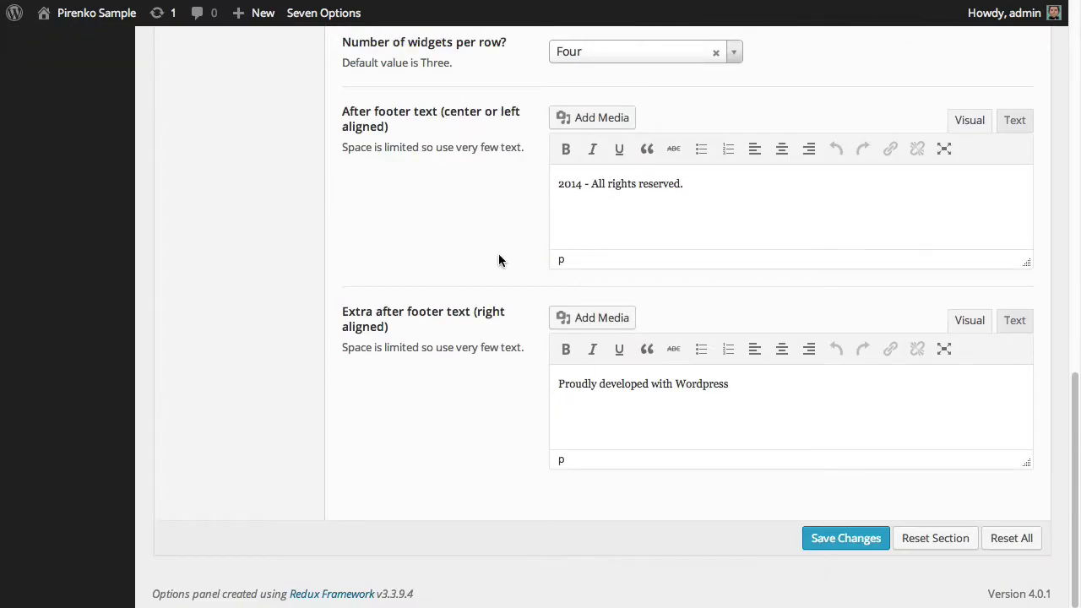
{"action": "scroll", "coordinate": [498, 257], "scroll_direction": "up", "scroll_amount": 15}
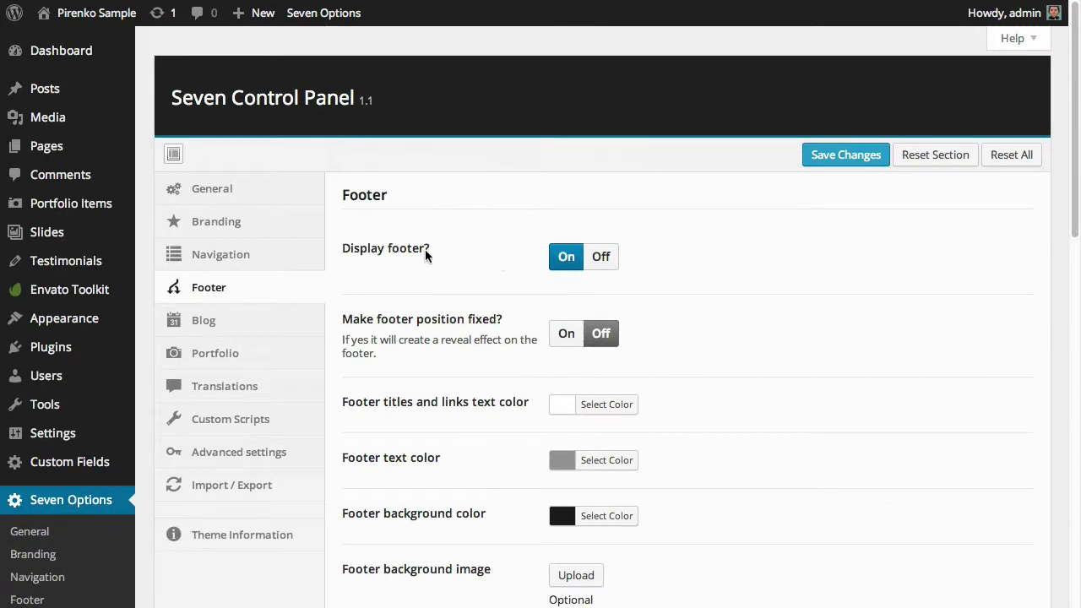
- Open the Blog section and skim its content width, header text position, archives template, slideshow and post display settings
{"action": "left_click", "coordinate": [207, 332]}
{"action": "scroll", "coordinate": [477, 267], "scroll_direction": "down", "scroll_amount": 6}
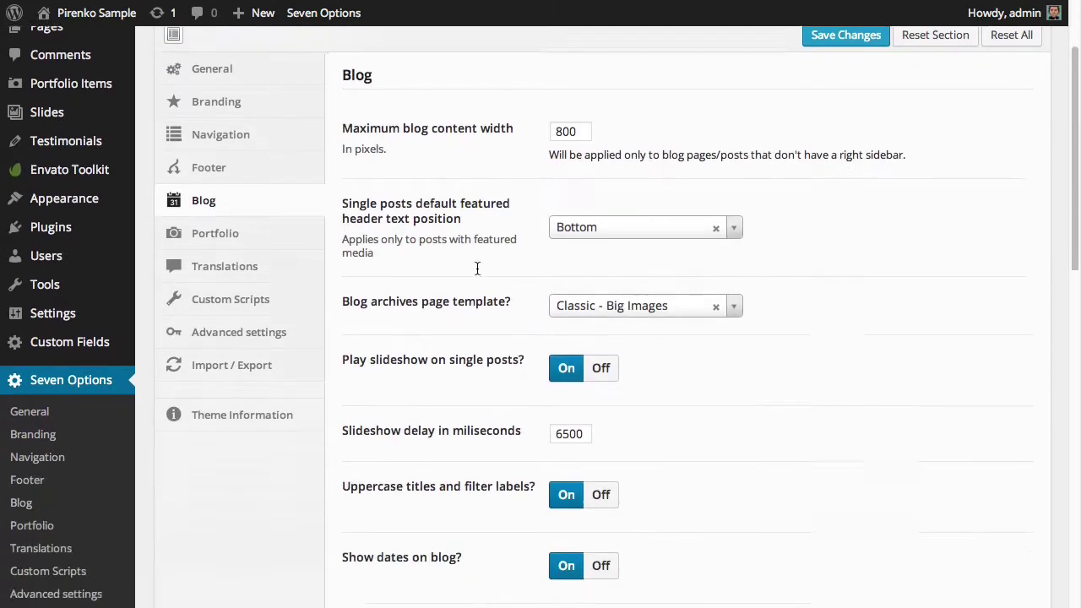
{"action": "scroll", "coordinate": [476, 267], "scroll_direction": "down", "scroll_amount": 5}
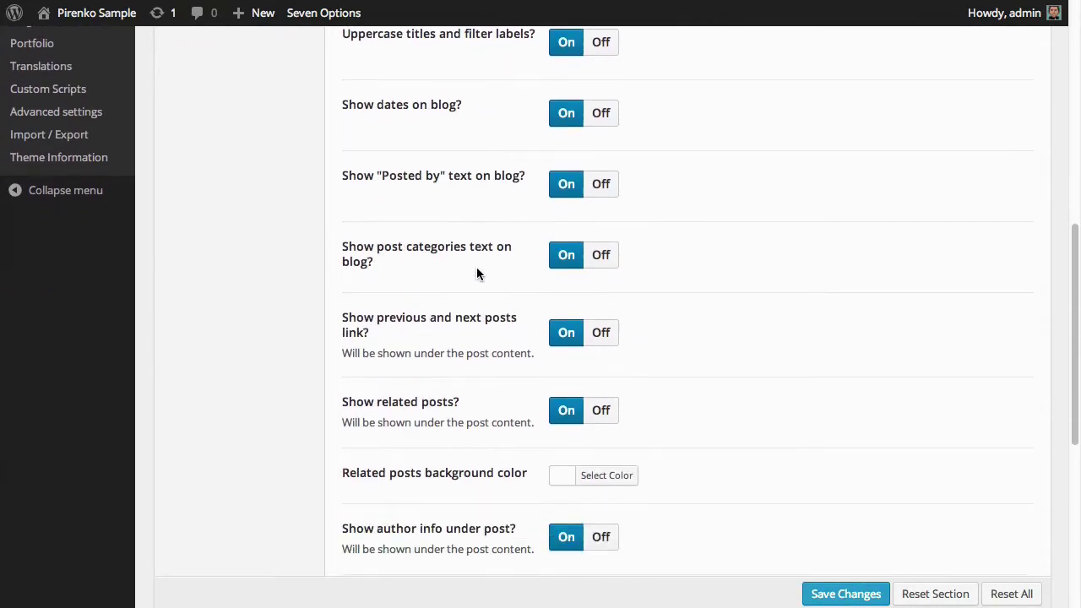
{"action": "scroll", "coordinate": [476, 267], "scroll_direction": "up", "scroll_amount": 1}
{"action": "scroll", "coordinate": [477, 271], "scroll_direction": "up", "scroll_amount": 10}
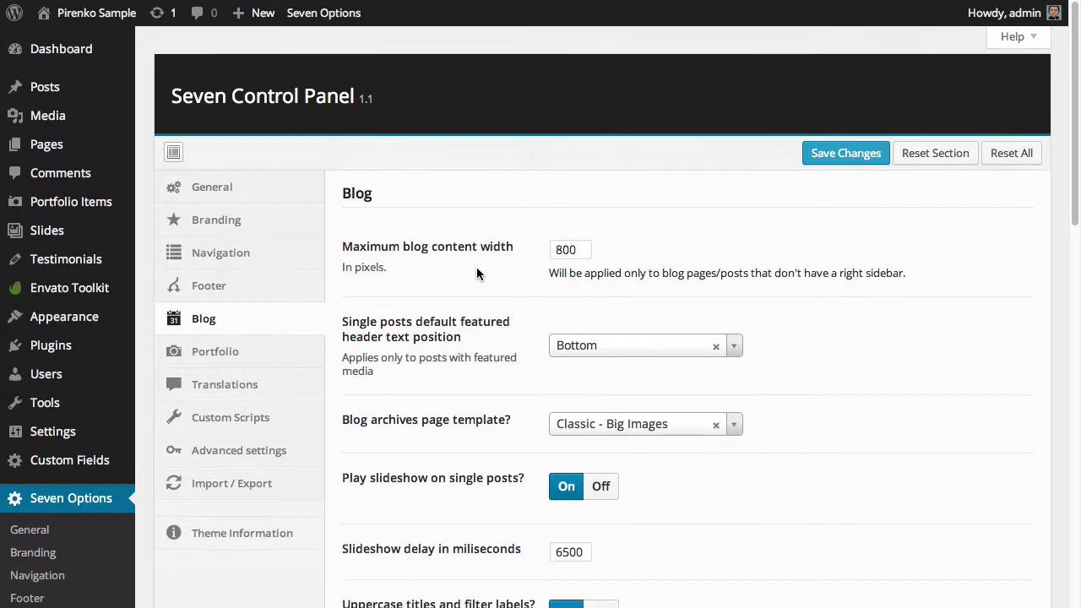
- Examine the Blog toggles for dates, author, categories, post links and related posts, plus the social sharing options
{"action": "scroll", "coordinate": [476, 266], "scroll_direction": "down", "scroll_amount": 1}
{"action": "scroll", "coordinate": [476, 270], "scroll_direction": "down", "scroll_amount": 3}
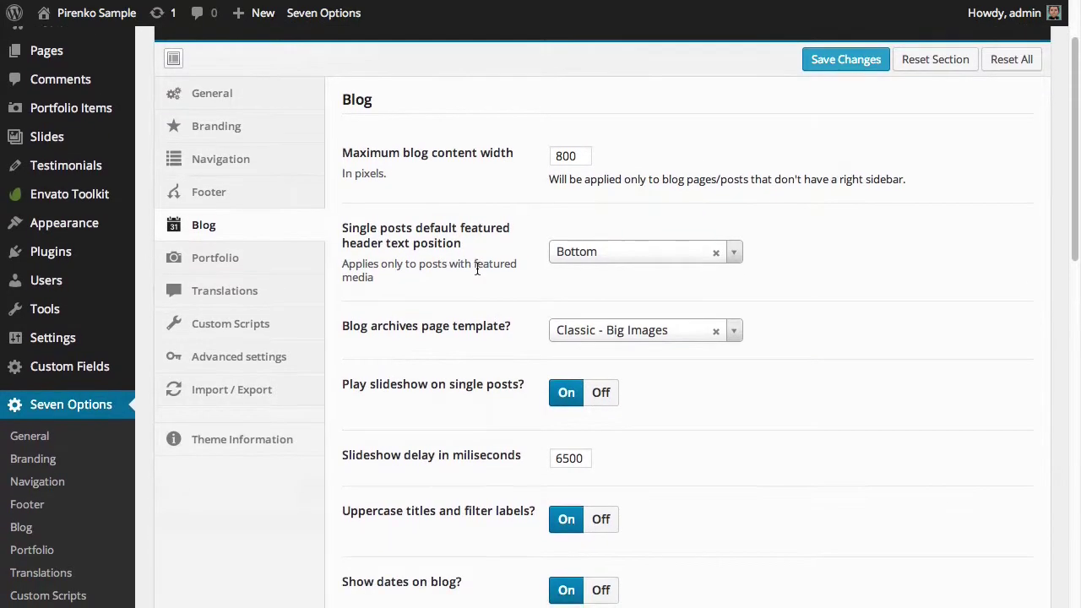
{"action": "scroll", "coordinate": [477, 268], "scroll_direction": "down", "scroll_amount": 1}
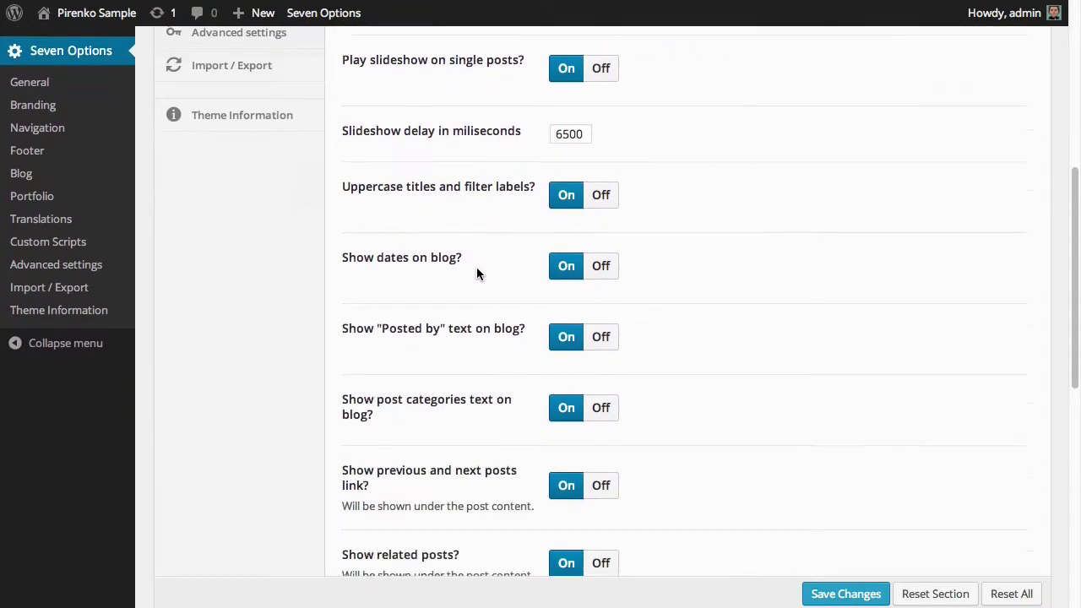
{"action": "scroll", "coordinate": [391, 327], "scroll_direction": "down", "scroll_amount": 3}
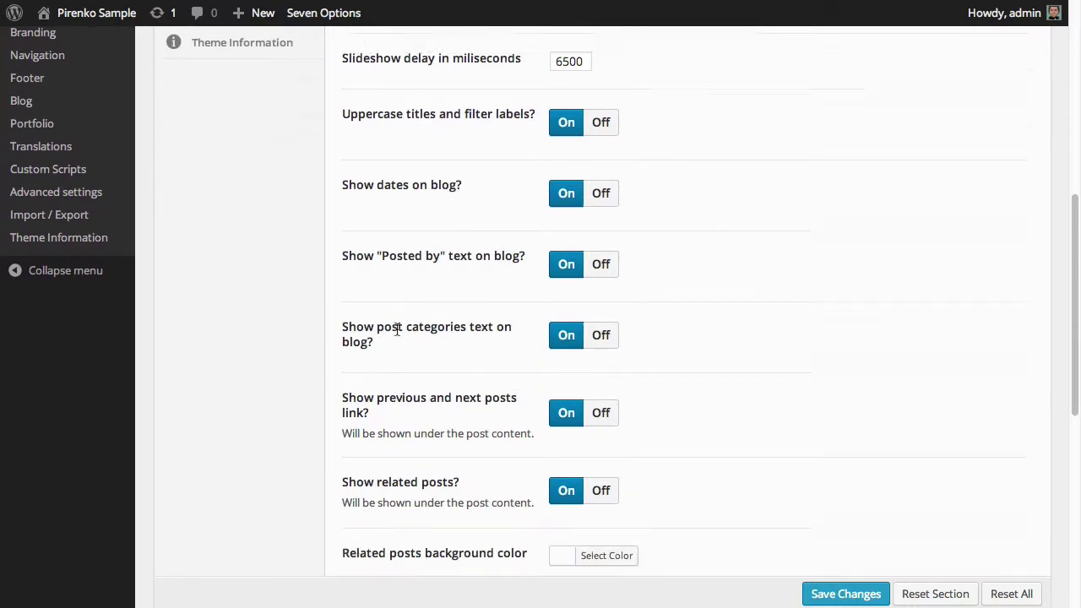
{"action": "scroll", "coordinate": [397, 334], "scroll_direction": "down", "scroll_amount": 3}
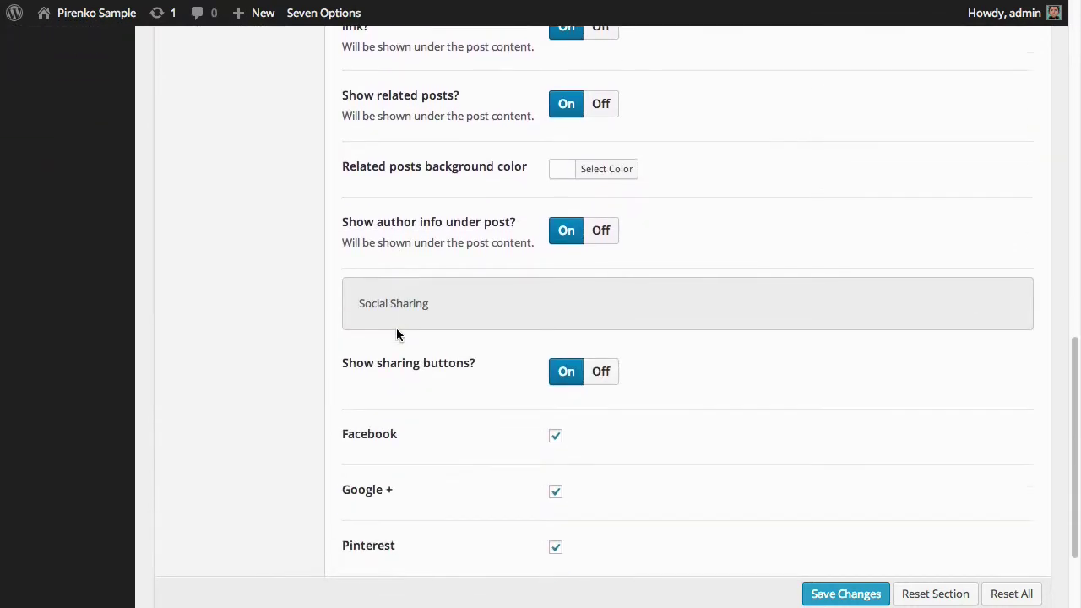
{"action": "scroll", "coordinate": [396, 331], "scroll_direction": "up", "scroll_amount": 8}
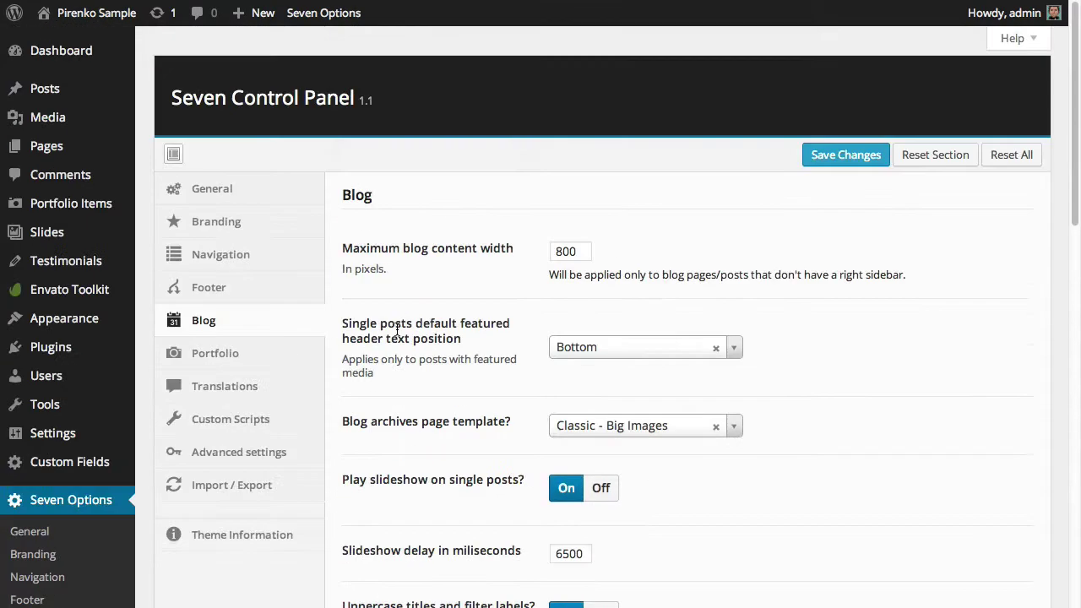
- Open the Portfolio section and review its archives template, single post layout, slideshow, related posts, lightbox and social sharing settings
{"action": "left_click", "coordinate": [217, 360]}
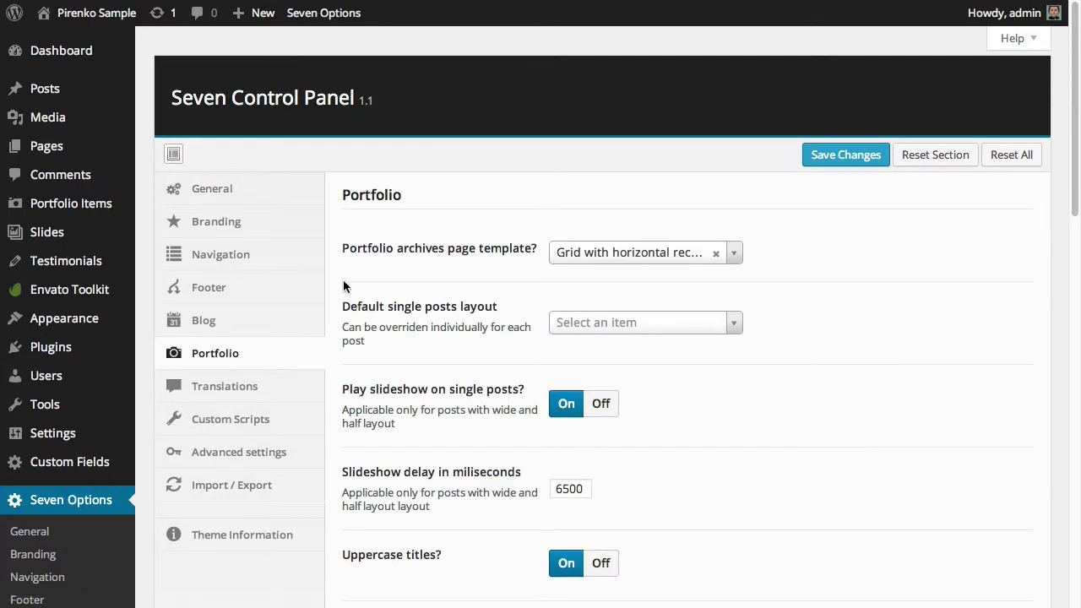
{"action": "scroll", "coordinate": [410, 238], "scroll_direction": "down", "scroll_amount": 2}
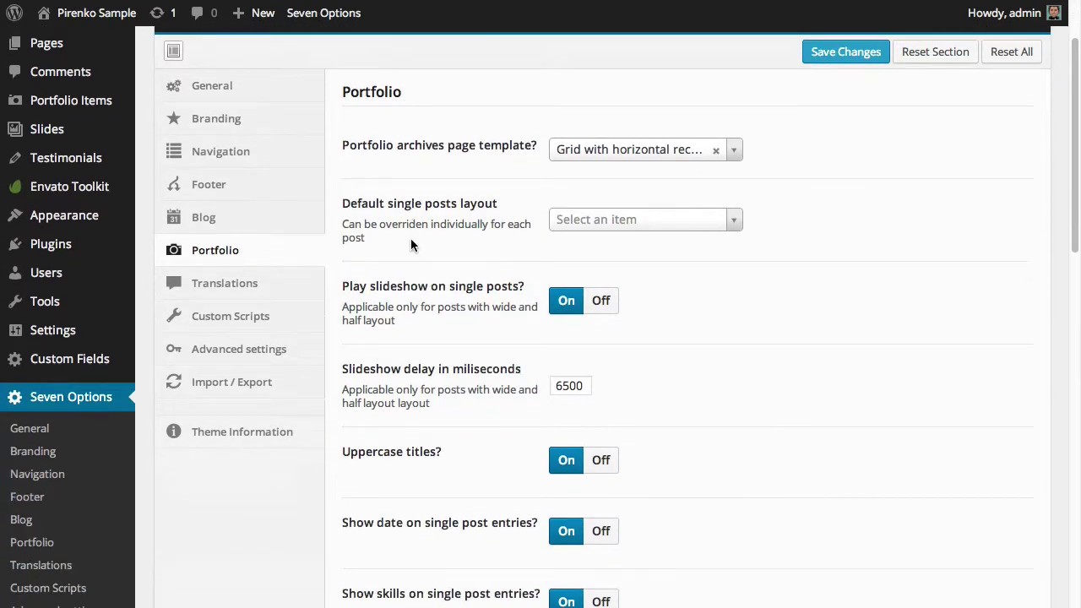
{"action": "scroll", "coordinate": [411, 238], "scroll_direction": "down", "scroll_amount": 1}
{"action": "scroll", "coordinate": [412, 240], "scroll_direction": "down", "scroll_amount": 5}
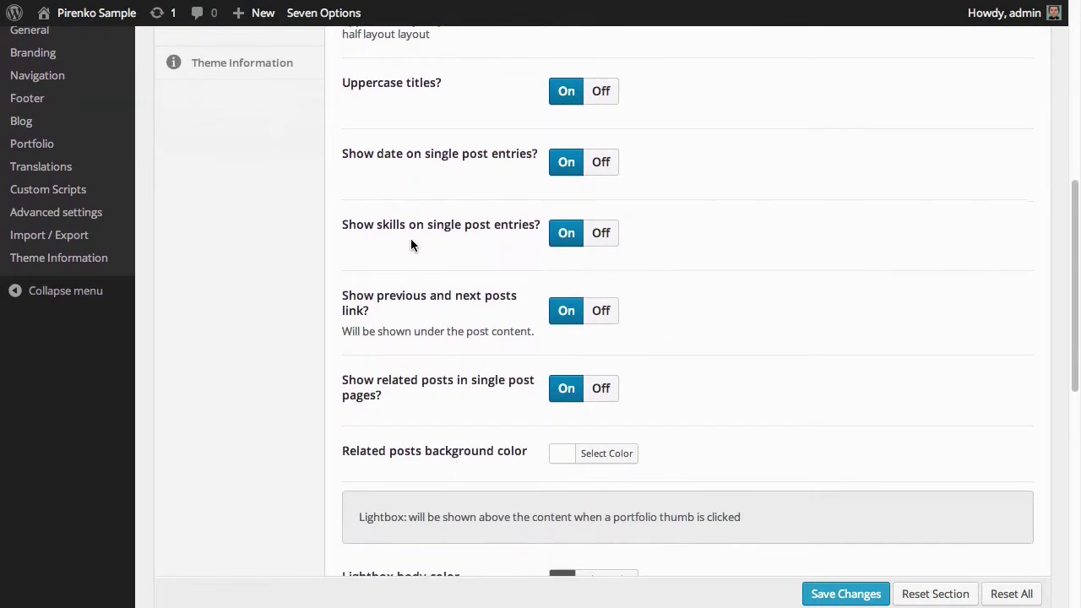
{"action": "scroll", "coordinate": [410, 238], "scroll_direction": "down", "scroll_amount": 4}
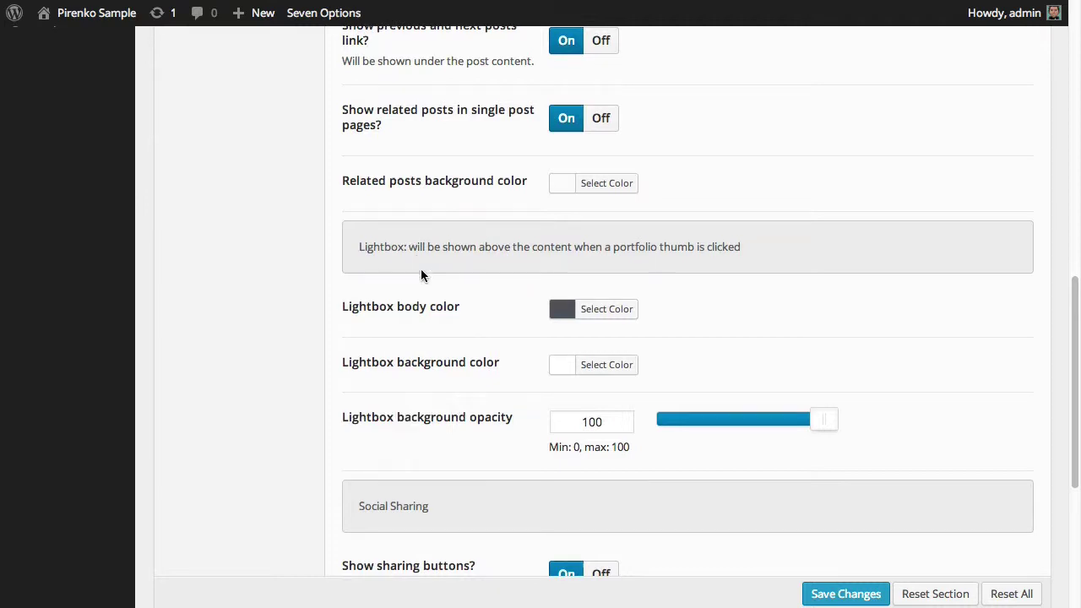
{"action": "scroll", "coordinate": [420, 269], "scroll_direction": "down", "scroll_amount": 1}
{"action": "scroll", "coordinate": [420, 268], "scroll_direction": "up", "scroll_amount": 5}
{"action": "scroll", "coordinate": [420, 269], "scroll_direction": "up", "scroll_amount": 6}
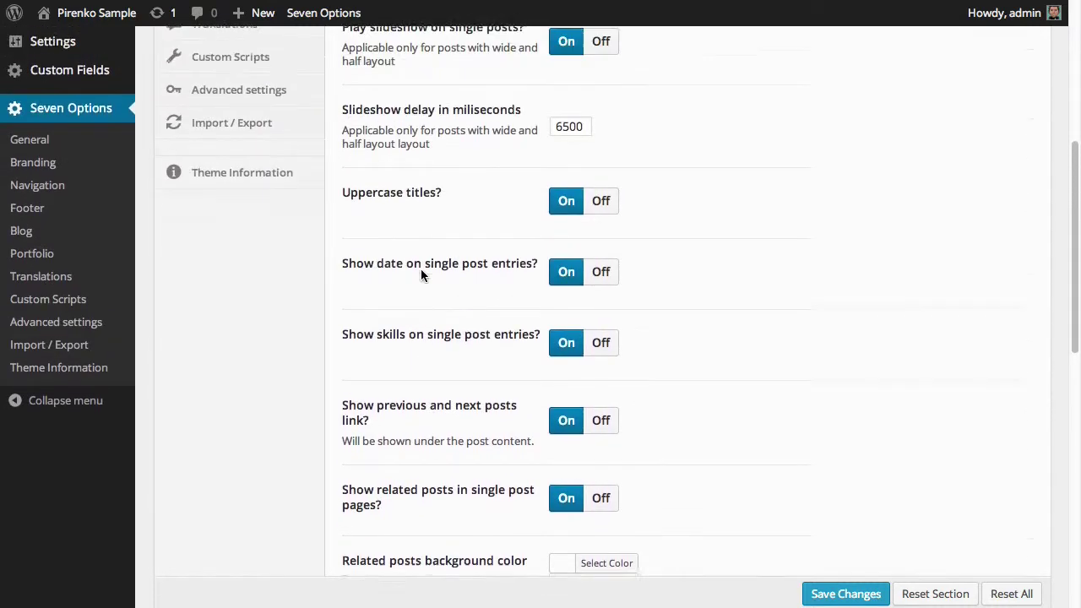
- Open the Translations section and look through its general, blog, portfolio, comments, respond and contact form text fields
{"action": "left_click", "coordinate": [258, 393]}
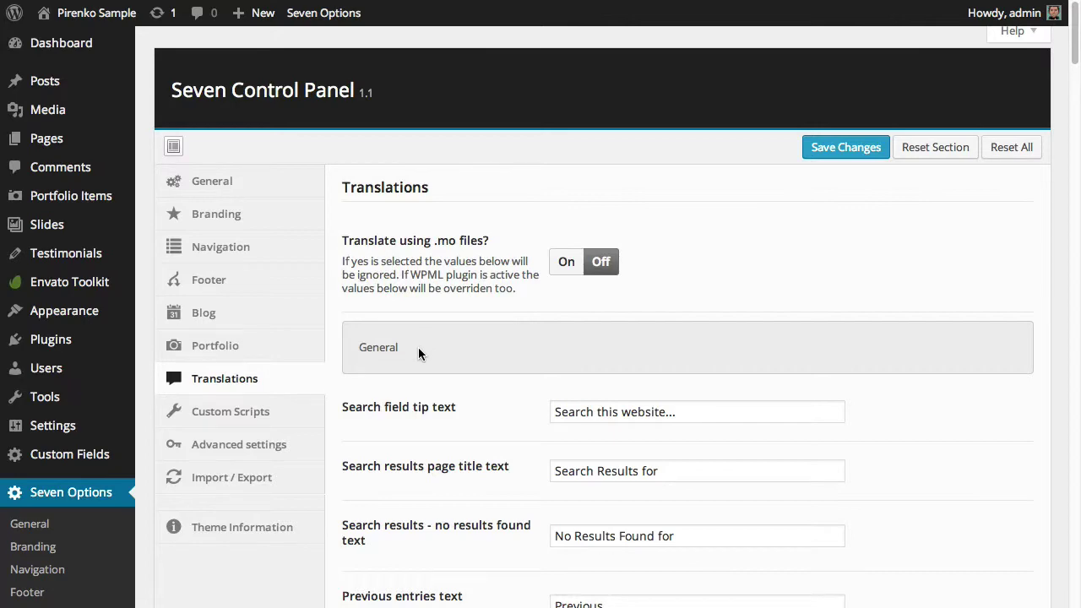
{"action": "scroll", "coordinate": [418, 353], "scroll_direction": "down", "scroll_amount": 3}
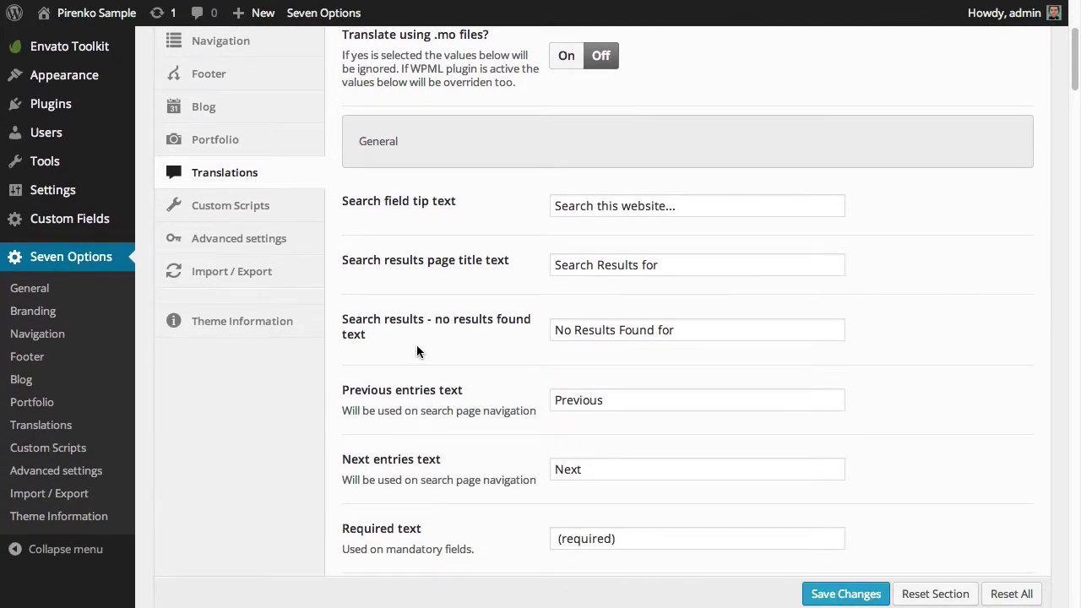
{"action": "scroll", "coordinate": [416, 345], "scroll_direction": "down", "scroll_amount": 20}
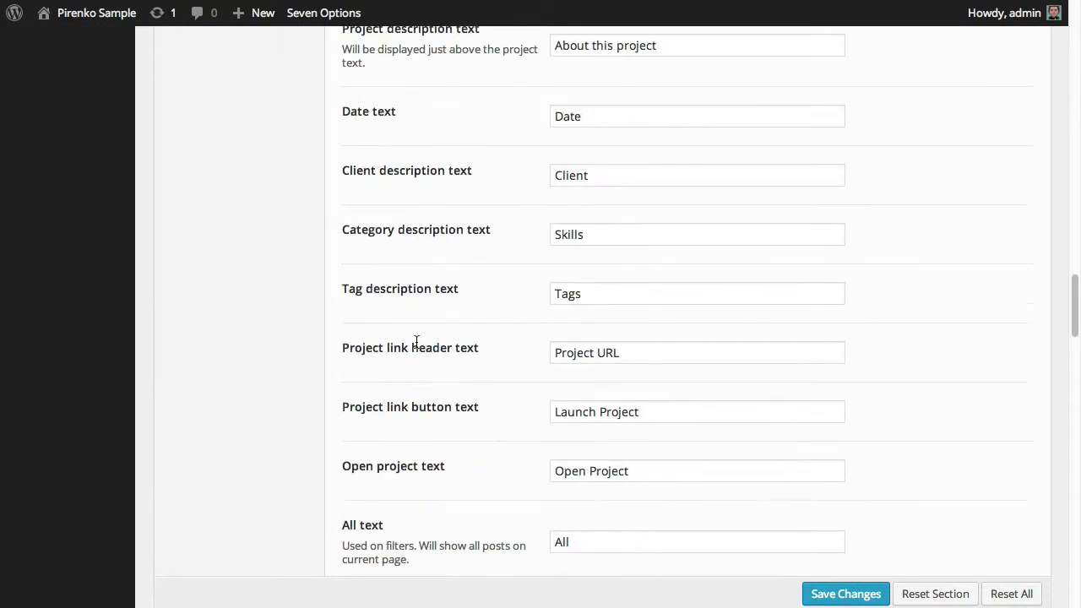
{"action": "scroll", "coordinate": [417, 342], "scroll_direction": "down", "scroll_amount": 15}
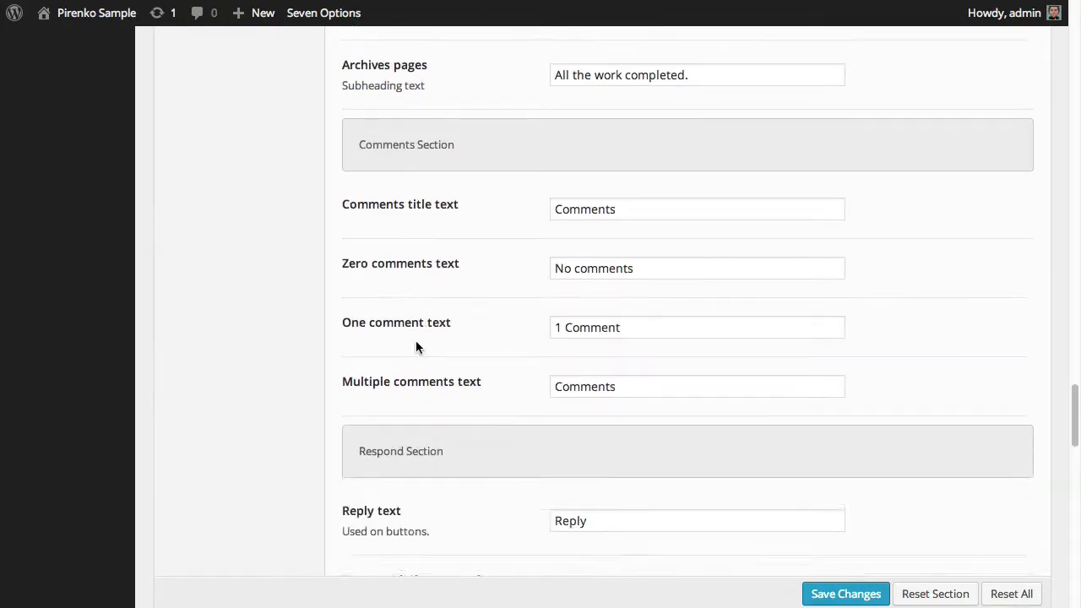
{"action": "scroll", "coordinate": [416, 341], "scroll_direction": "down", "scroll_amount": 15}
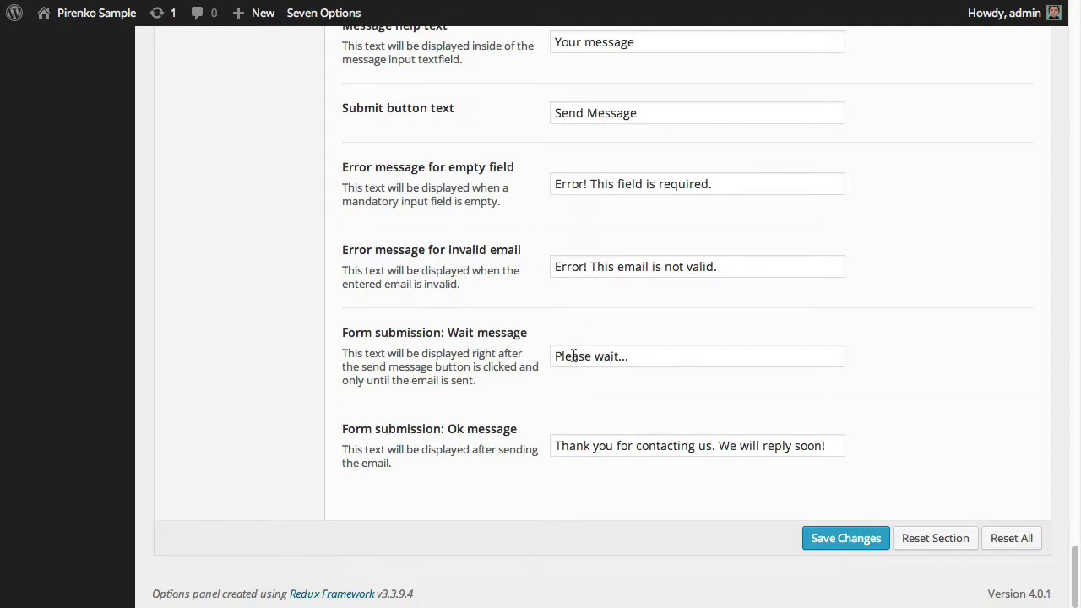
{"action": "scroll", "coordinate": [573, 355], "scroll_direction": "up", "scroll_amount": 15}
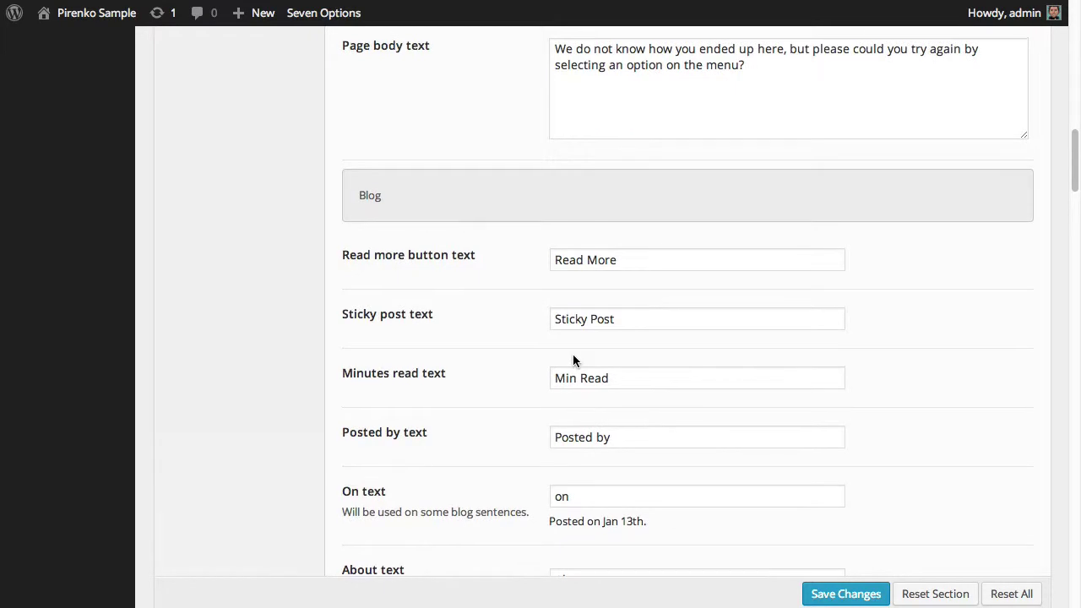
{"action": "scroll", "coordinate": [573, 361], "scroll_direction": "up", "scroll_amount": 15}
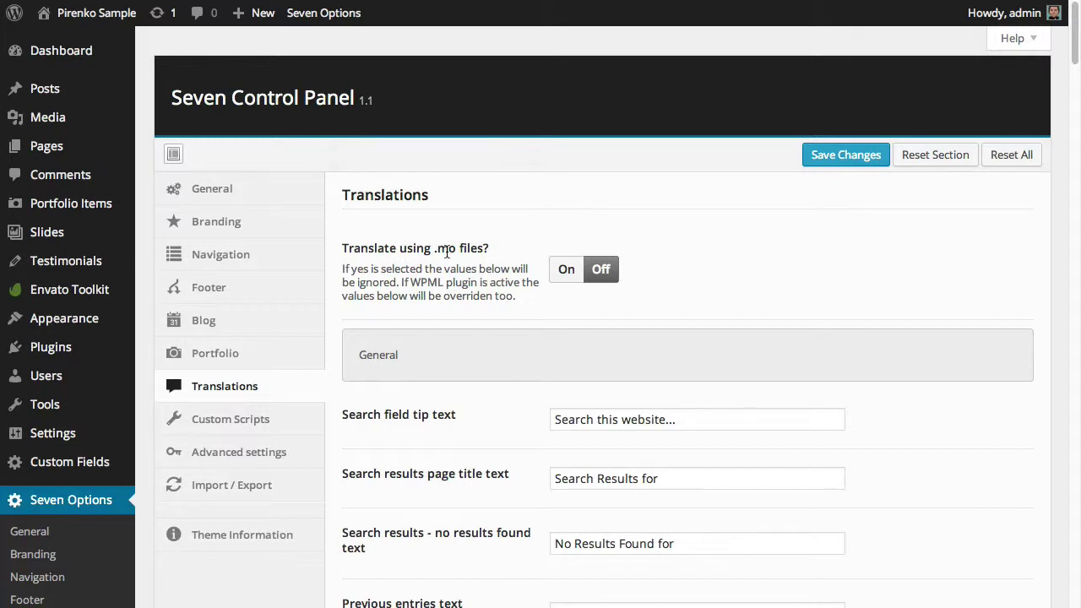
- Switch translation using .mo files on and back off
{"action": "left_click", "coordinate": [561, 271]}
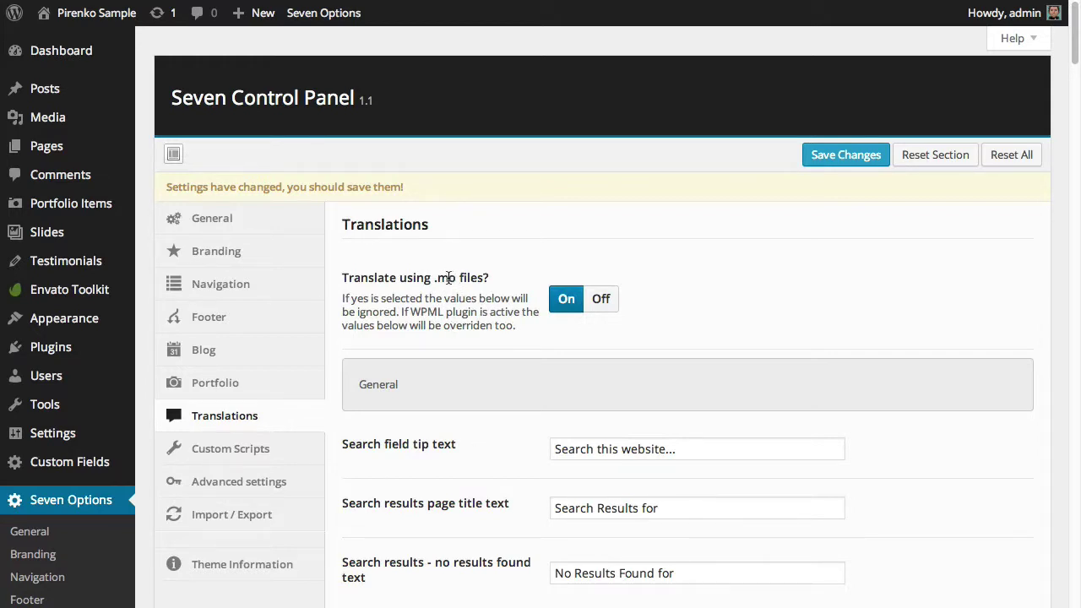
{"action": "left_click", "coordinate": [598, 301]}
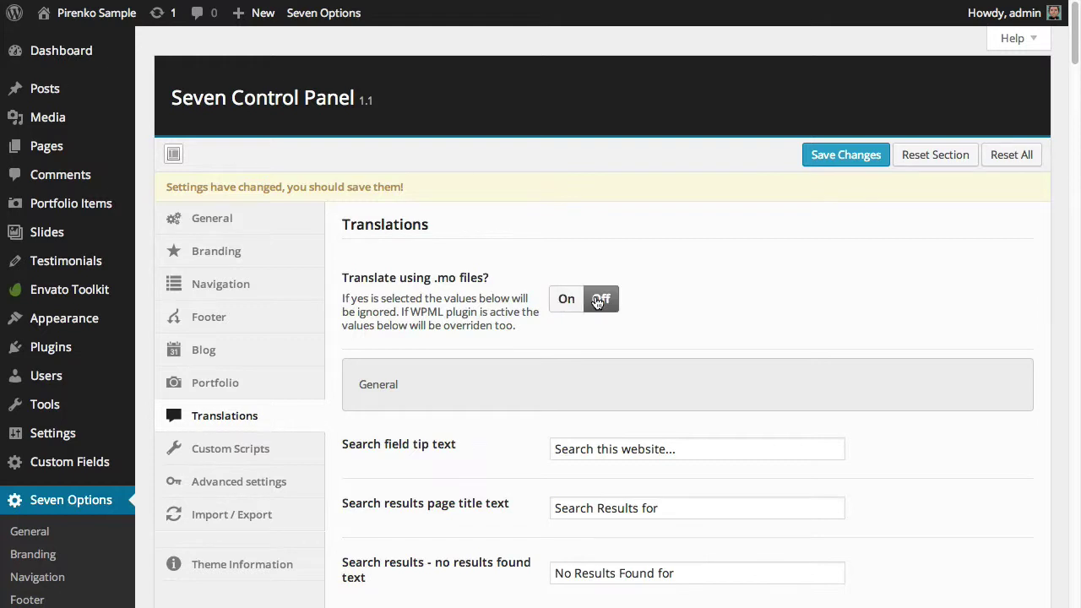
- Open the Custom Scripts section and review its tracking code, custom CSS and custom Javascript fields
{"action": "left_click", "coordinate": [263, 451]}
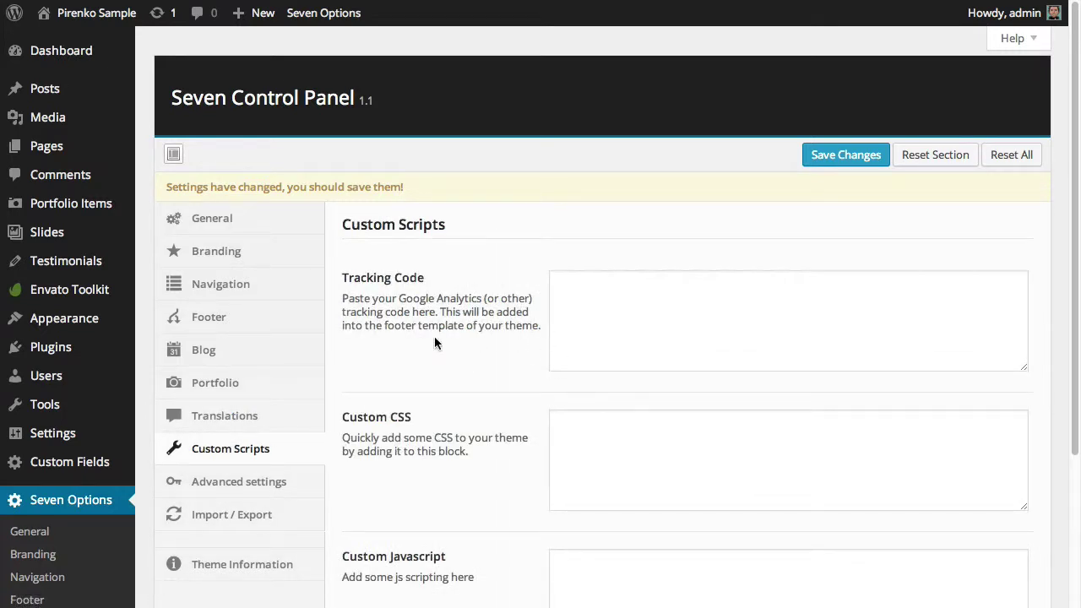
{"action": "scroll", "coordinate": [435, 342], "scroll_direction": "down", "scroll_amount": 1}
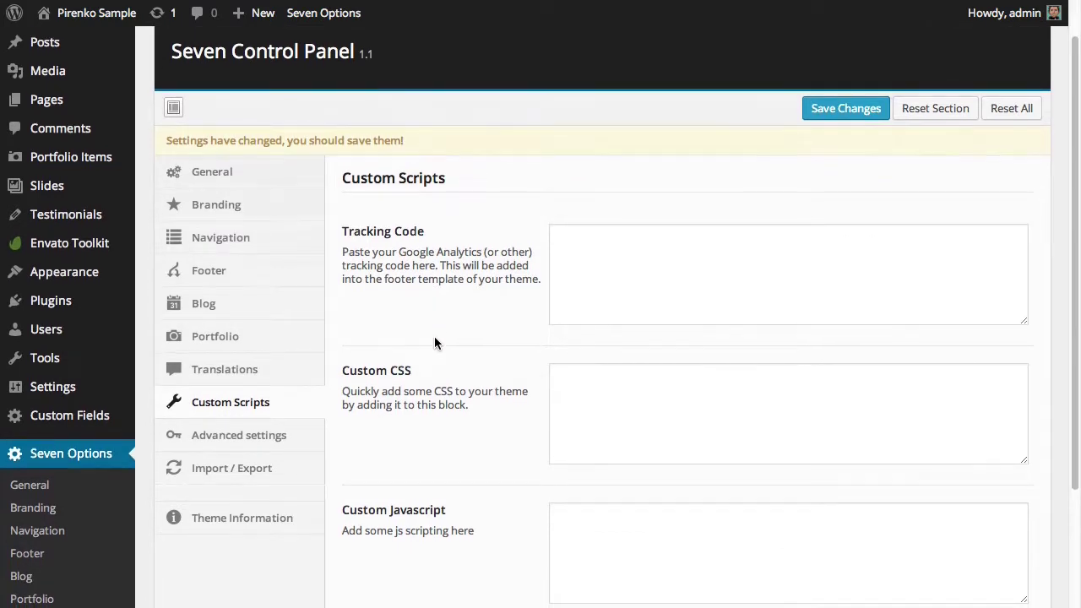
{"action": "scroll", "coordinate": [434, 342], "scroll_direction": "down", "scroll_amount": 1}
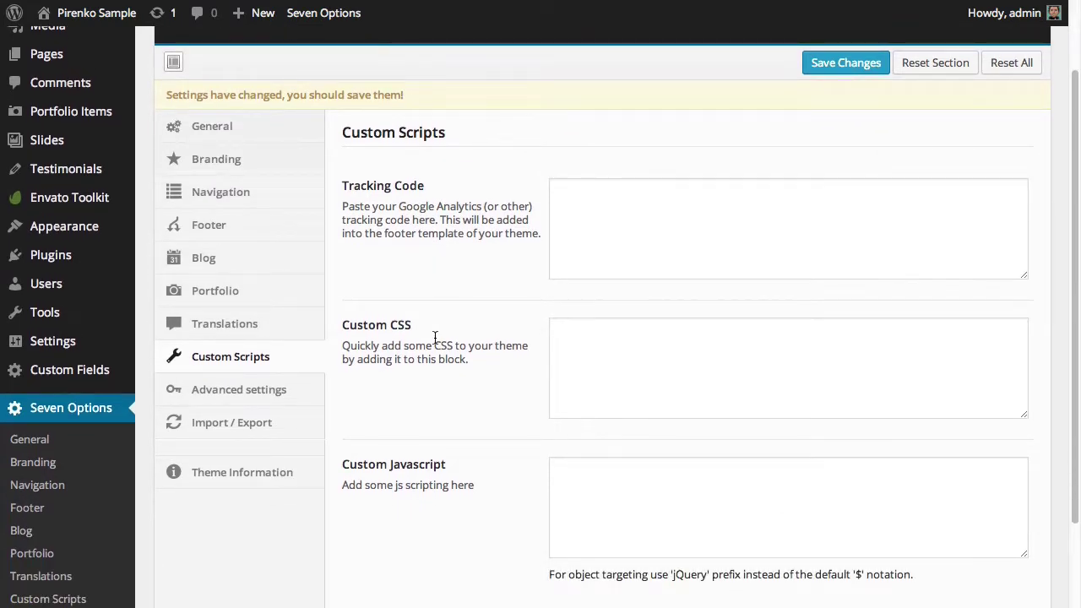
- Point out the tracking code, custom CSS and custom Javascript boxes by placing the cursor in each one in turn
{"action": "left_click", "coordinate": [611, 223]}
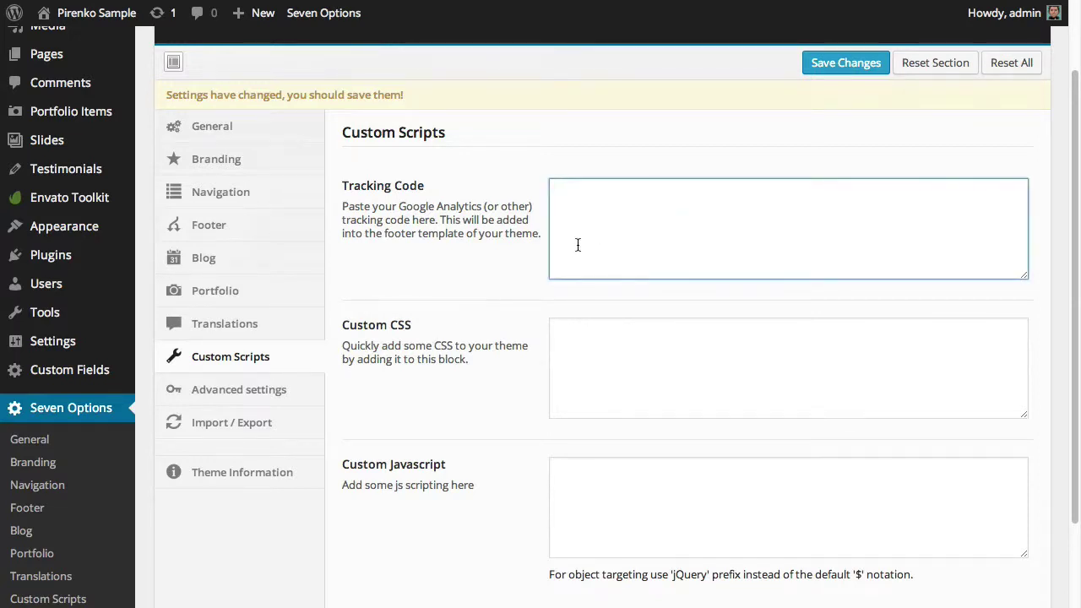
{"action": "scroll", "coordinate": [576, 244], "scroll_direction": "down", "scroll_amount": 1}
{"action": "left_click", "coordinate": [577, 289]}
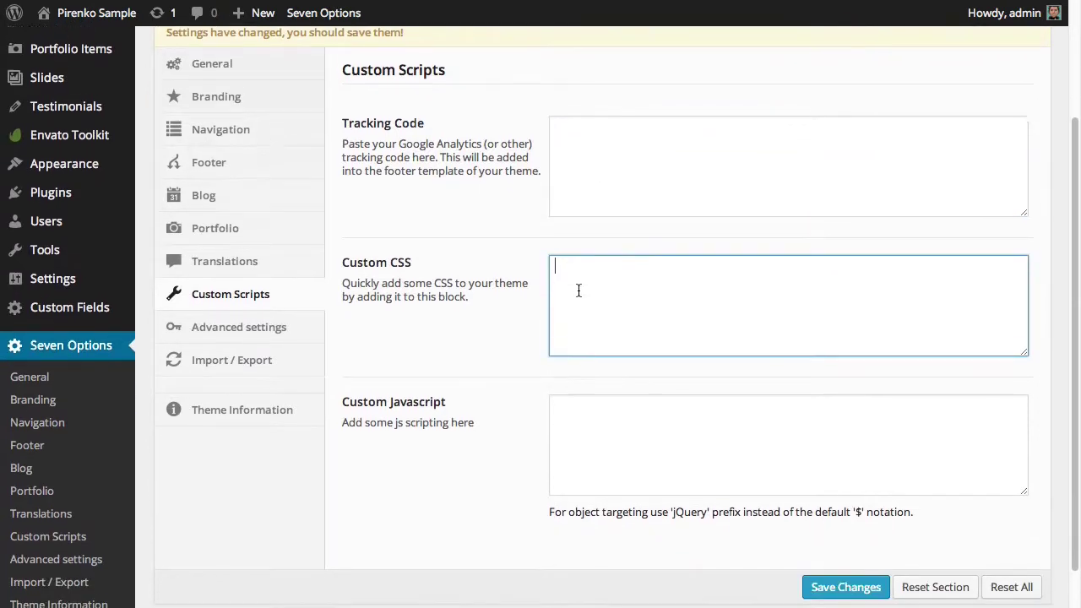
{"action": "scroll", "coordinate": [578, 290], "scroll_direction": "down", "scroll_amount": 1}
{"action": "left_click", "coordinate": [620, 391]}
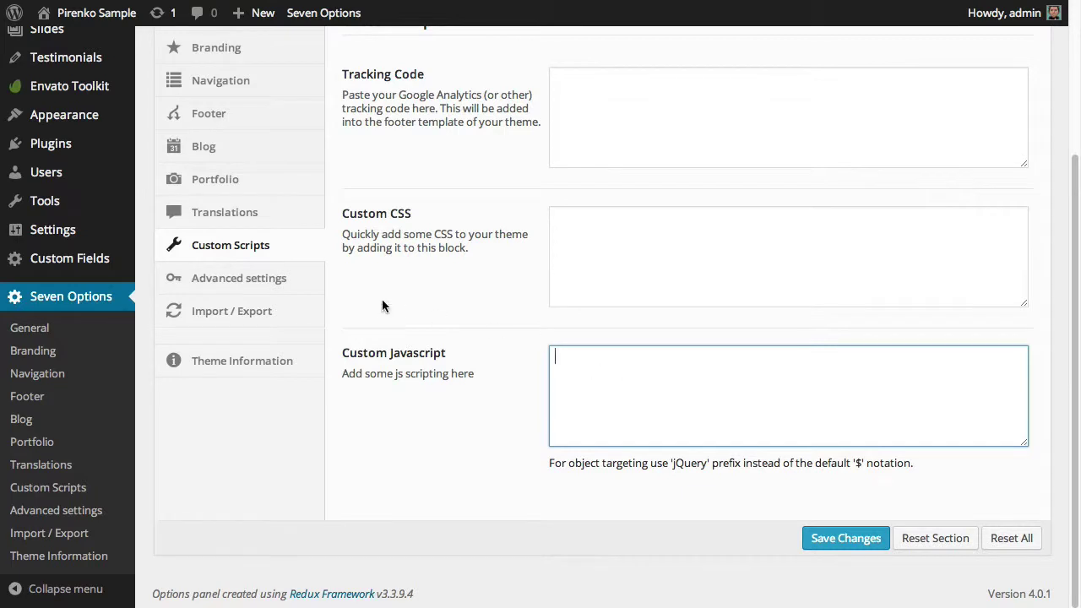
- Open the Advanced settings section and review its permalinks notice and the portfolios, skills, portfolio tag, slides, slides groups and members slug fields
{"action": "left_click", "coordinate": [274, 287]}
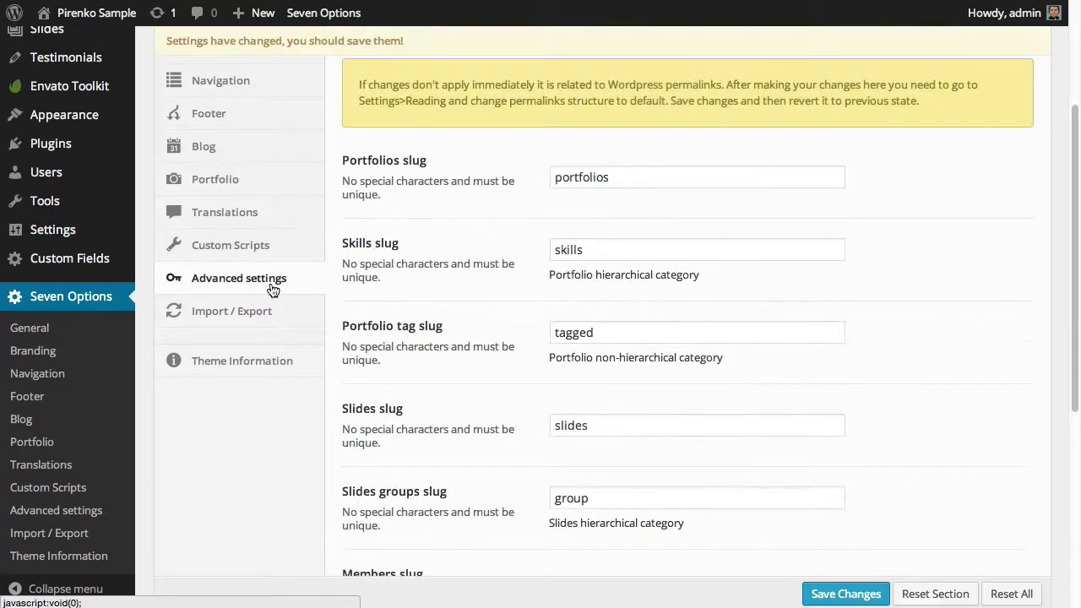
{"action": "scroll", "coordinate": [466, 291], "scroll_direction": "up", "scroll_amount": 1}
{"action": "scroll", "coordinate": [466, 292], "scroll_direction": "up", "scroll_amount": 2}
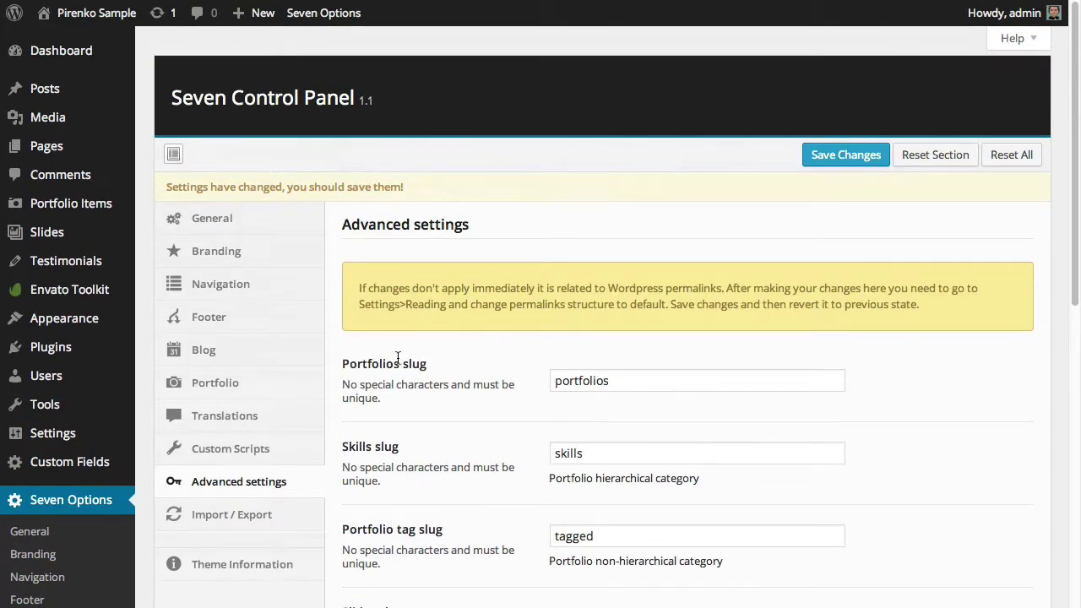
{"action": "scroll", "coordinate": [397, 356], "scroll_direction": "down", "scroll_amount": 1}
{"action": "scroll", "coordinate": [399, 360], "scroll_direction": "down", "scroll_amount": 7}
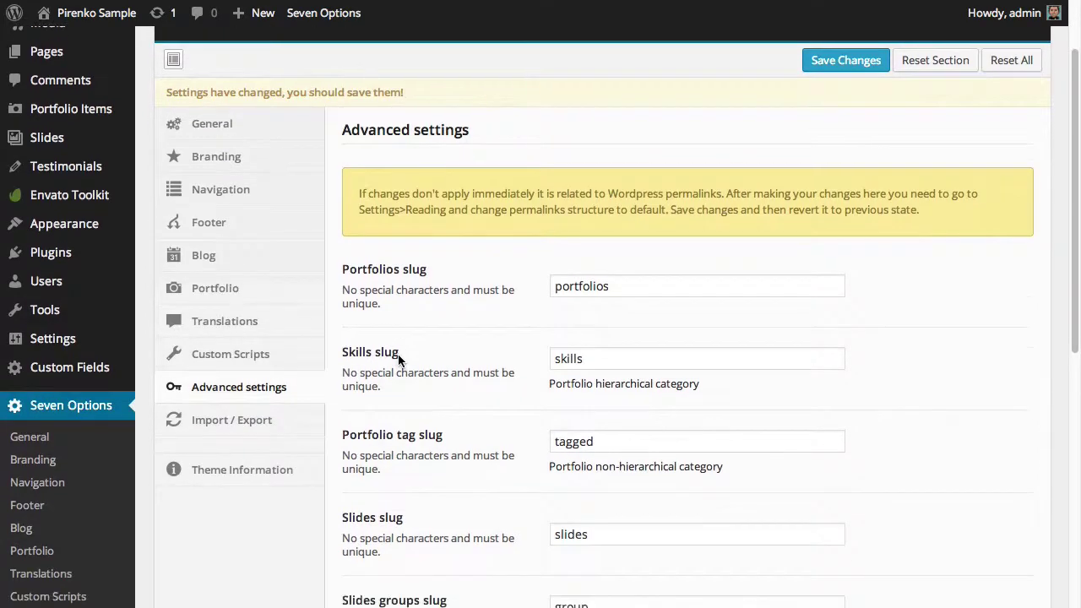
{"action": "scroll", "coordinate": [398, 356], "scroll_direction": "up", "scroll_amount": 5}
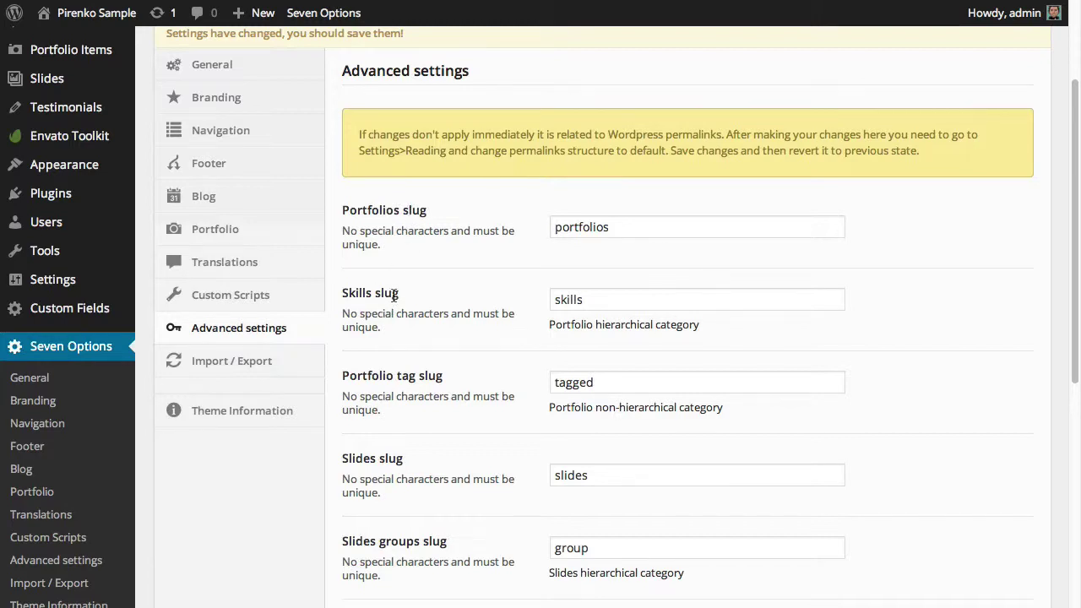
{"action": "scroll", "coordinate": [393, 294], "scroll_direction": "down", "scroll_amount": 5}
{"action": "scroll", "coordinate": [394, 295], "scroll_direction": "up", "scroll_amount": 3}
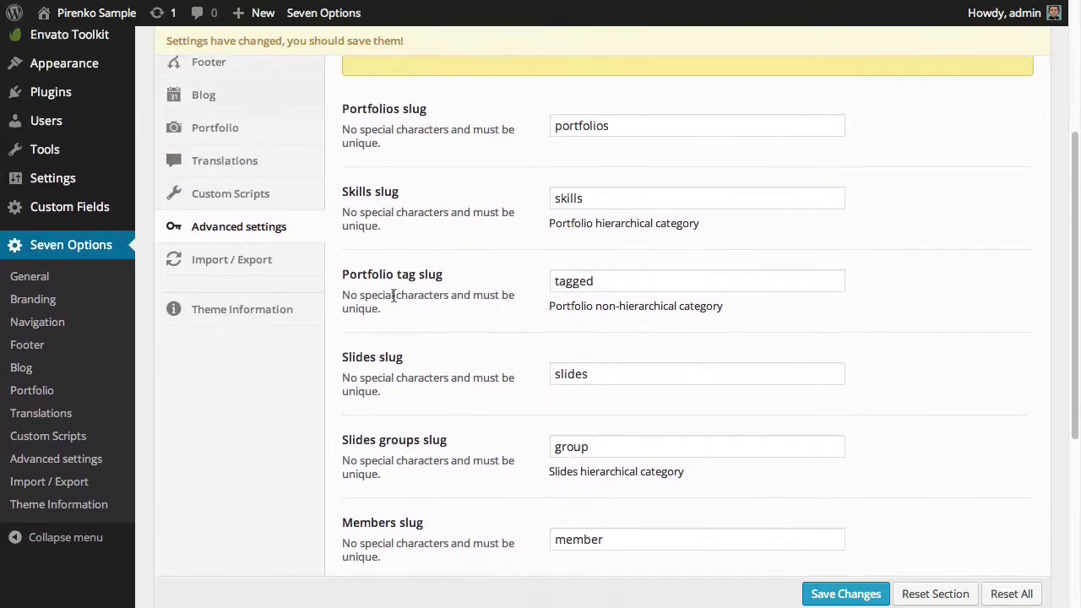
{"action": "scroll", "coordinate": [394, 294], "scroll_direction": "up", "scroll_amount": 5}
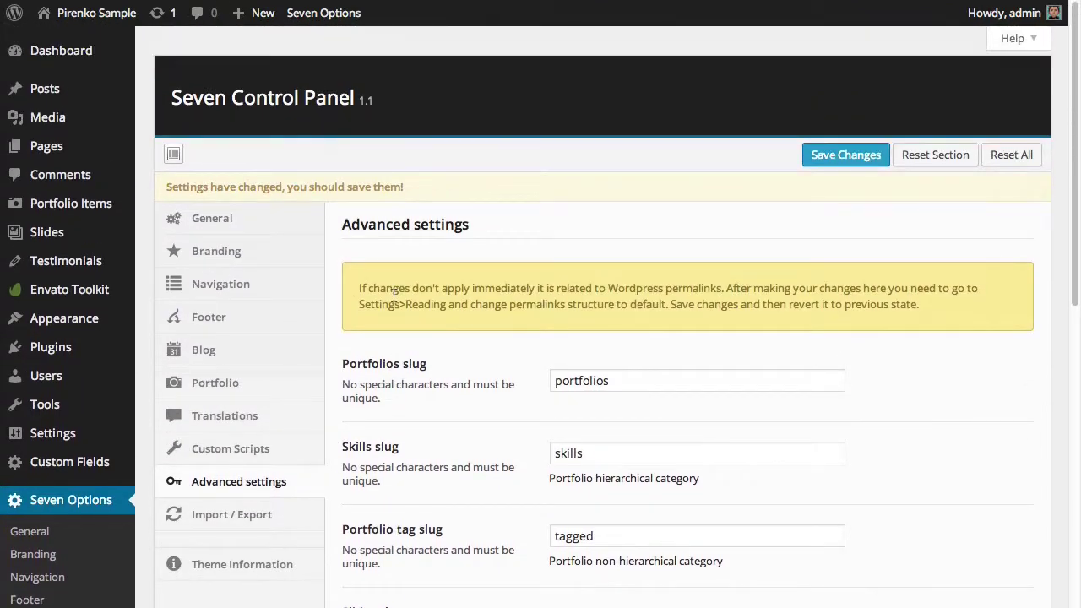